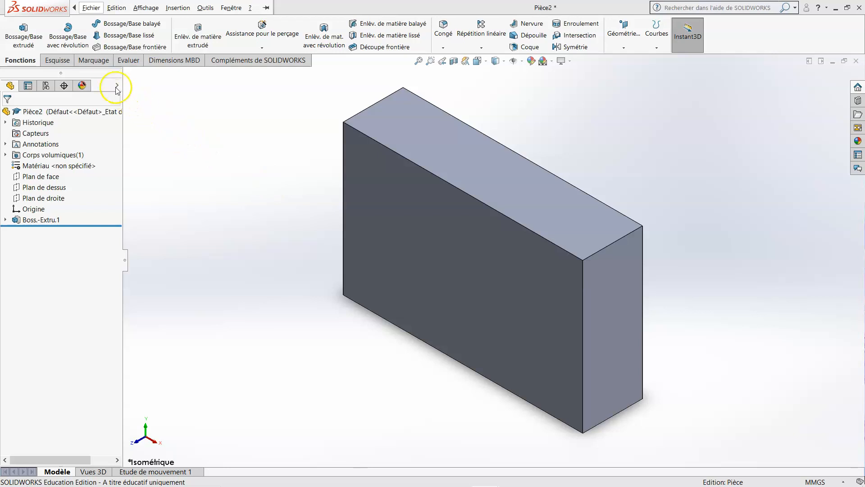
- Sketch a circle with a radius of about 11 mm on the large front face of the block, near its origin corner
left_click(65, 63)
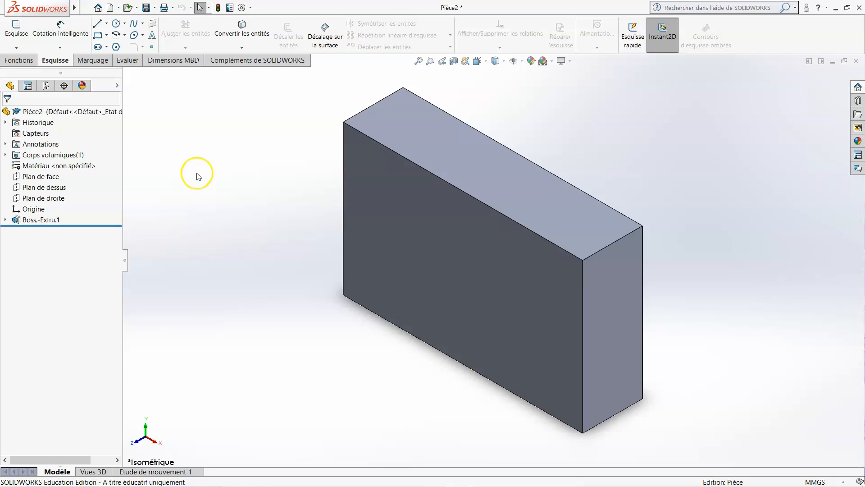
left_click(116, 23)
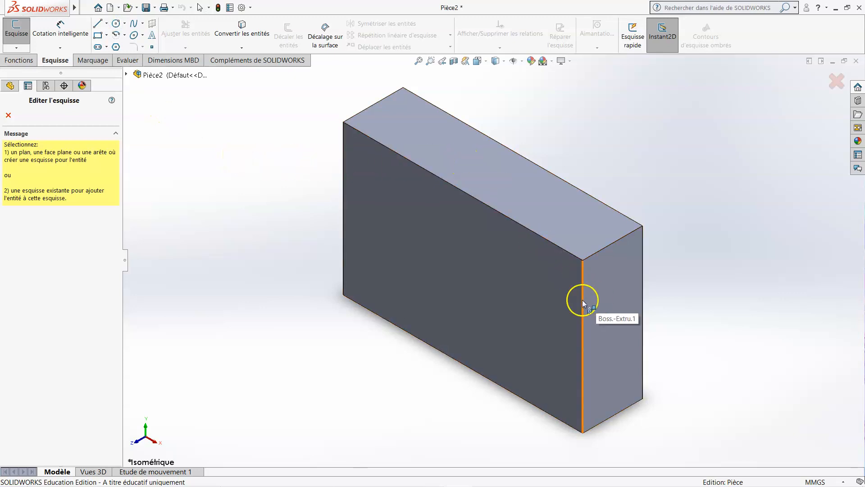
left_click(463, 282)
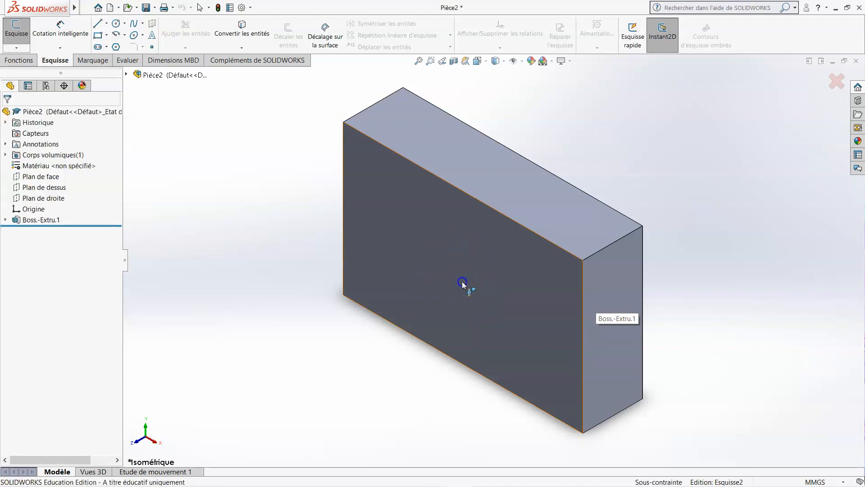
left_click(394, 252)
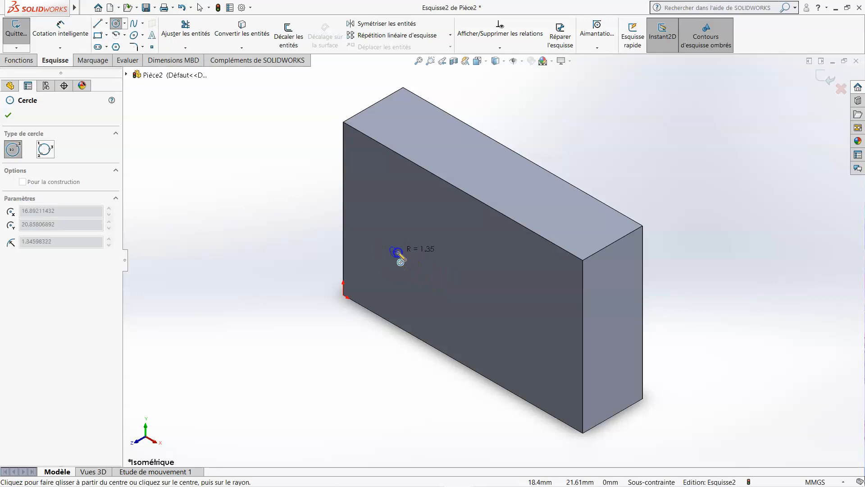
left_click(427, 274)
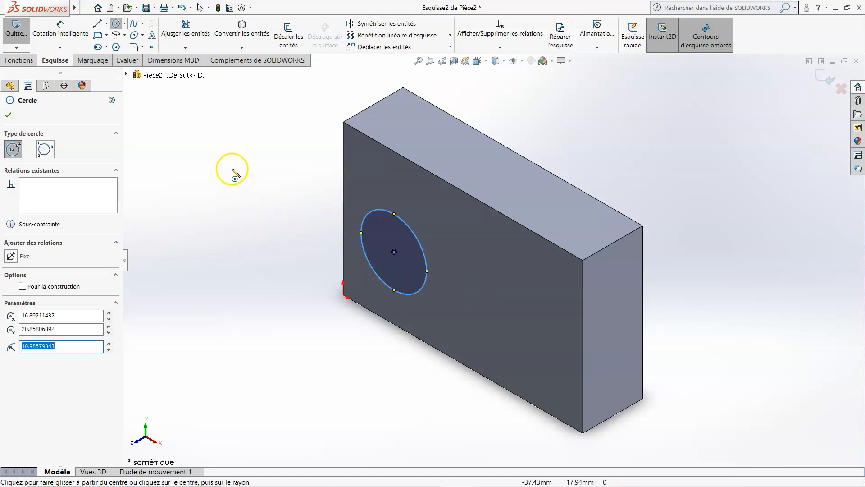
- Dimension the circle's diameter and set it to 30 mm
left_click(60, 28)
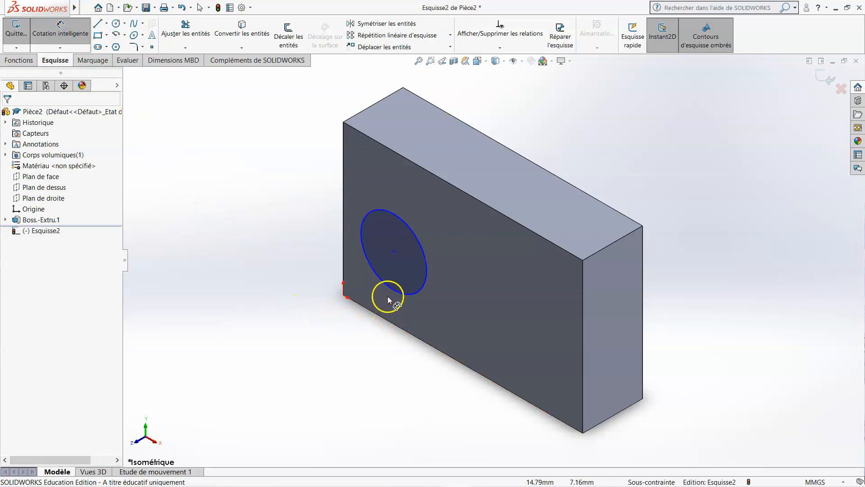
left_click(381, 280)
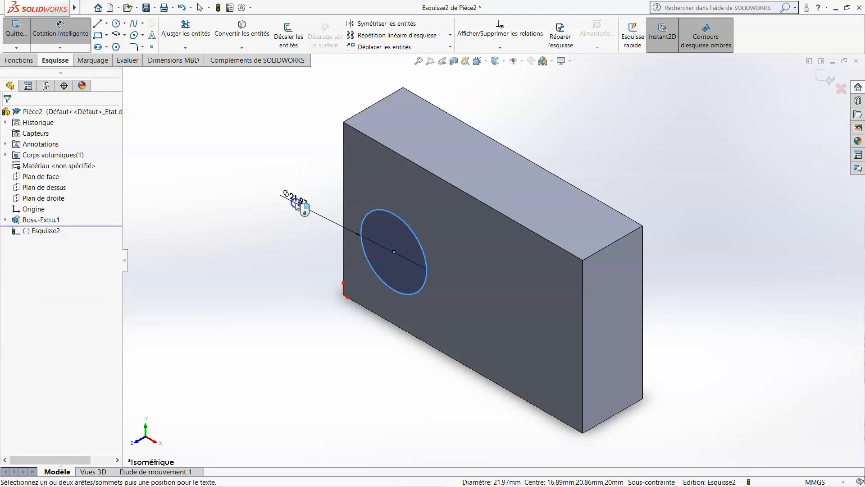
left_click(294, 202)
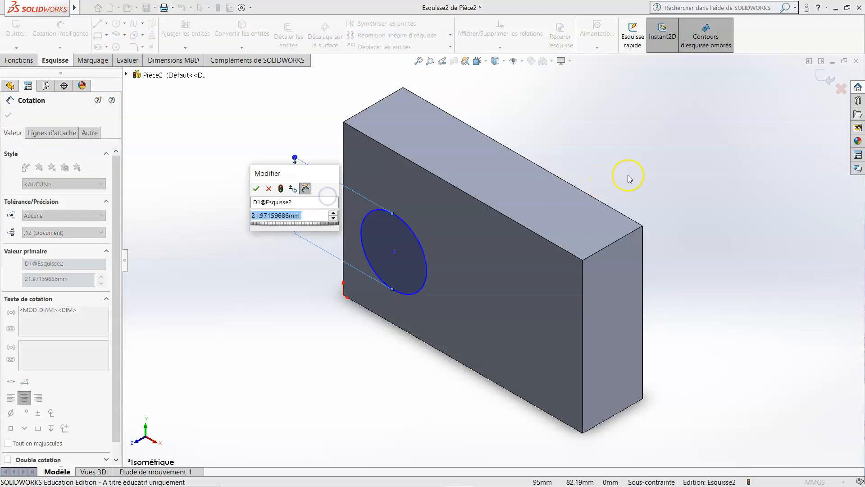
type("30")
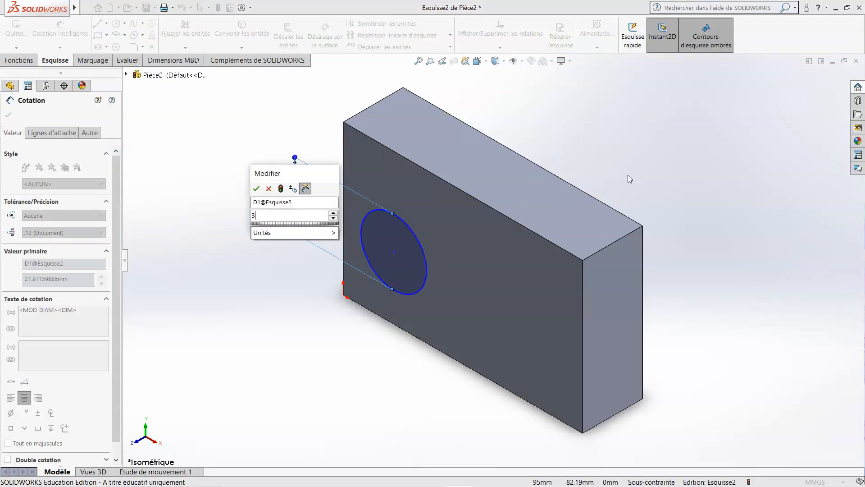
left_click(256, 189)
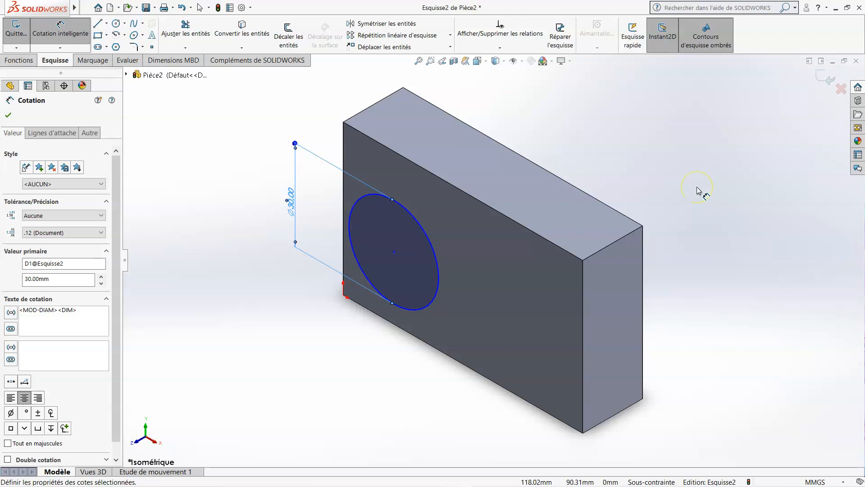
- Dimension the circle's centre 40 mm from the front face's vertical edge opposite the origin
left_click(82, 42)
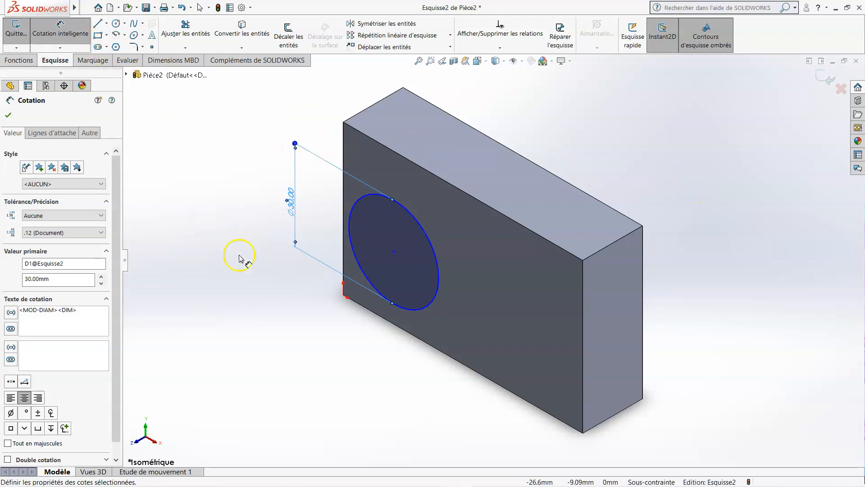
left_click(584, 361)
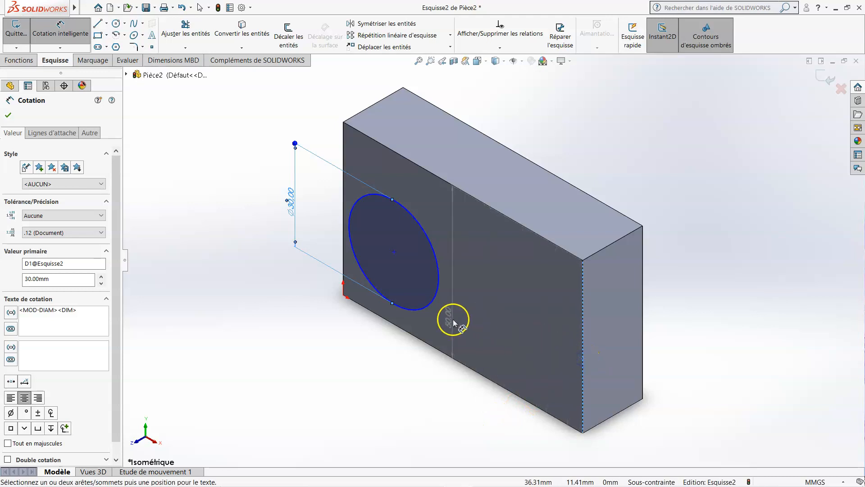
left_click(436, 305)
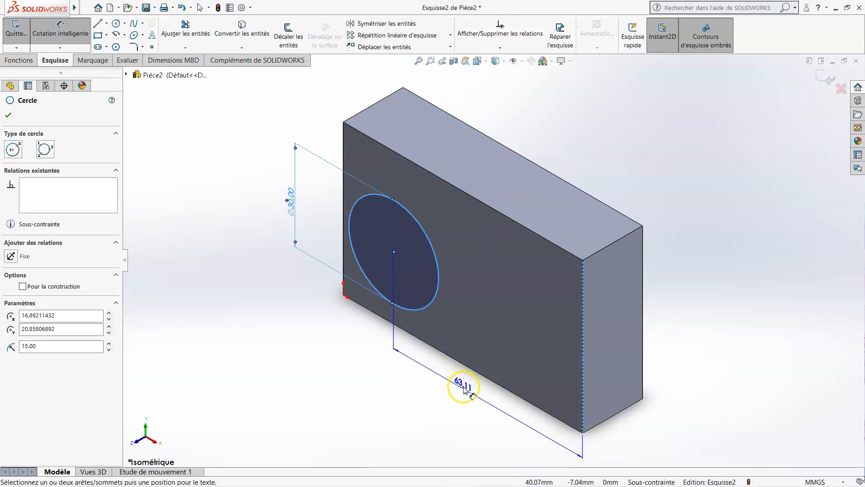
left_click(464, 390)
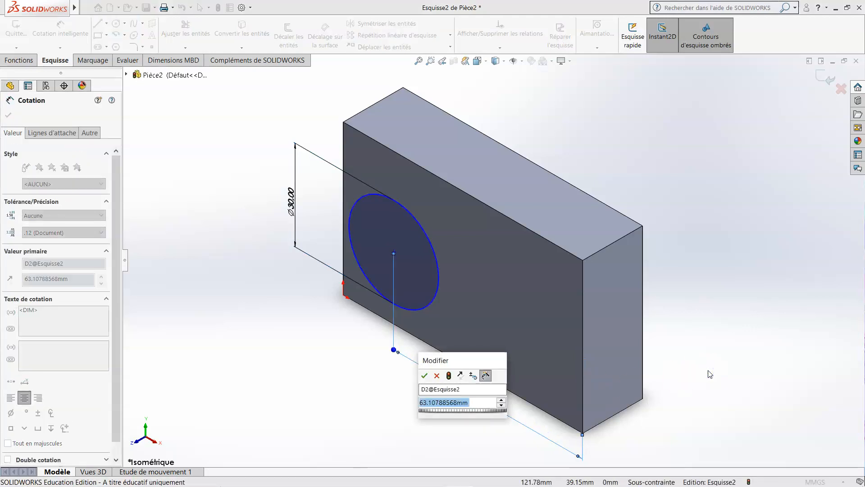
type("40")
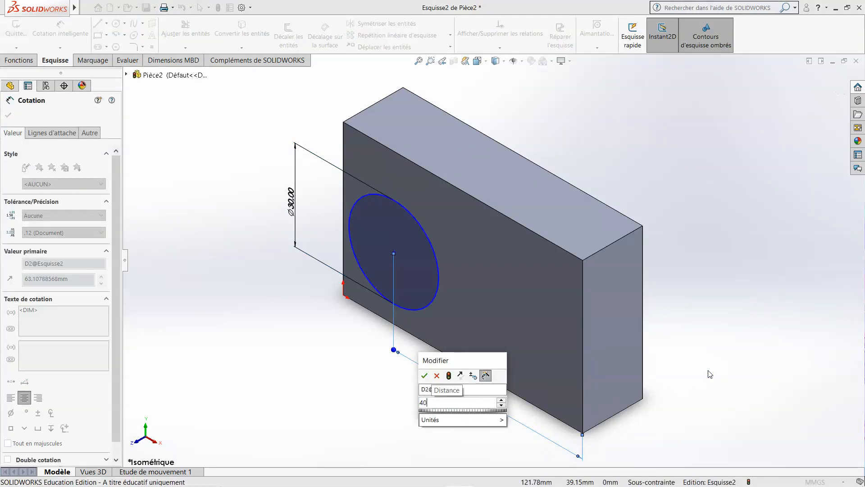
left_click(424, 375)
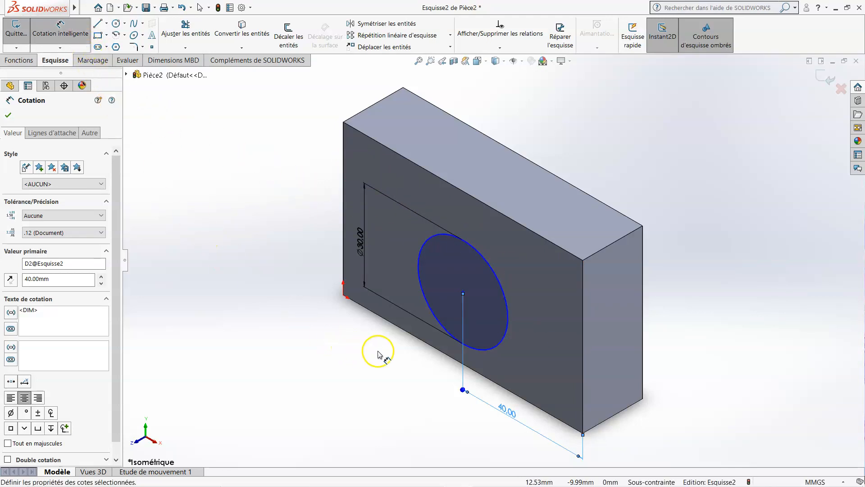
- Dimension the circle's centre 25 mm above the front face's lower edge
left_click(411, 336)
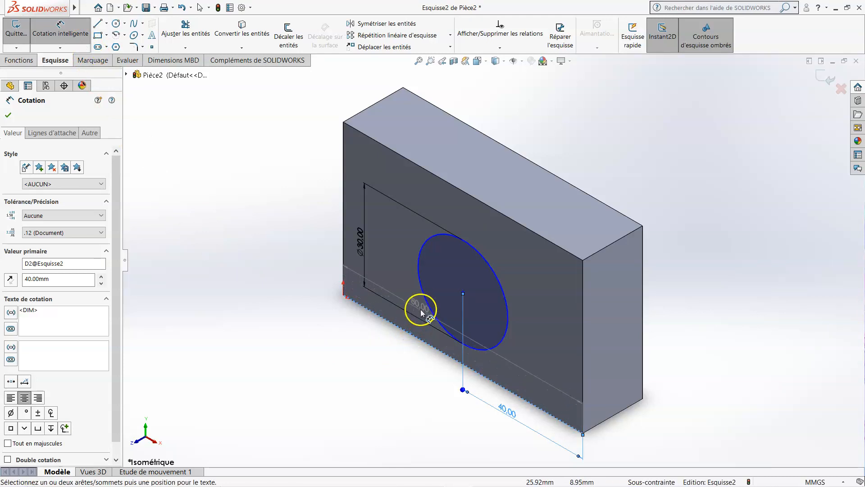
left_click(424, 299)
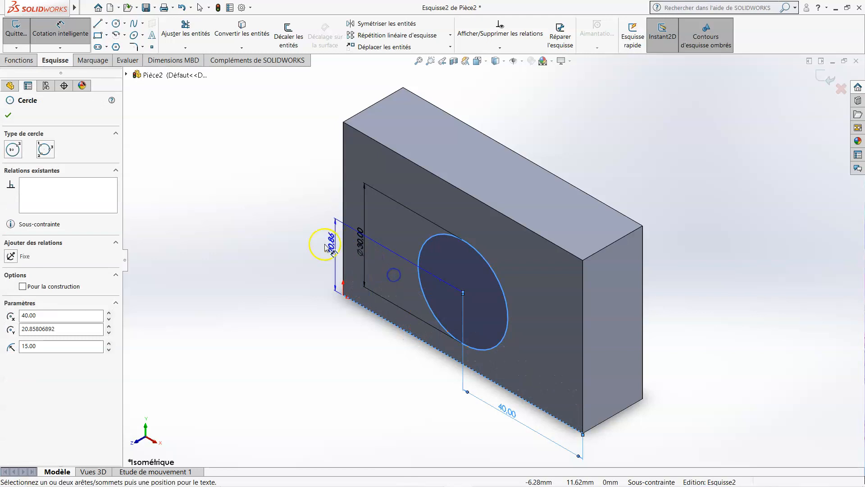
left_click(294, 234)
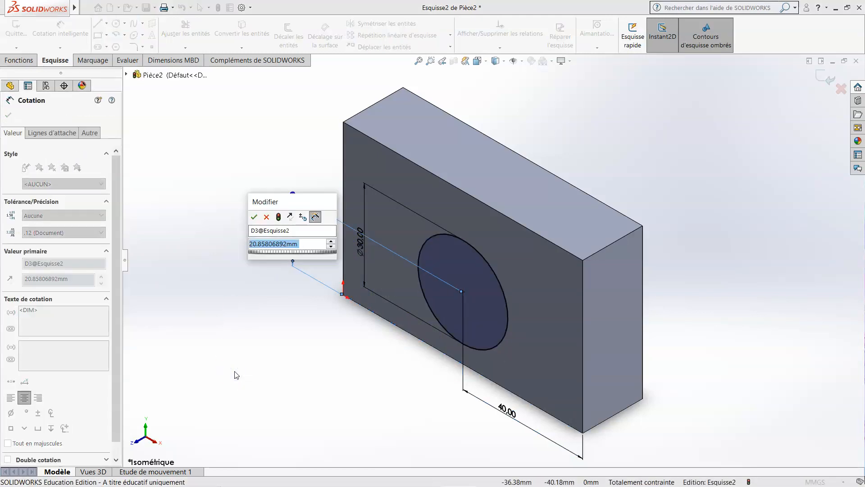
type("25")
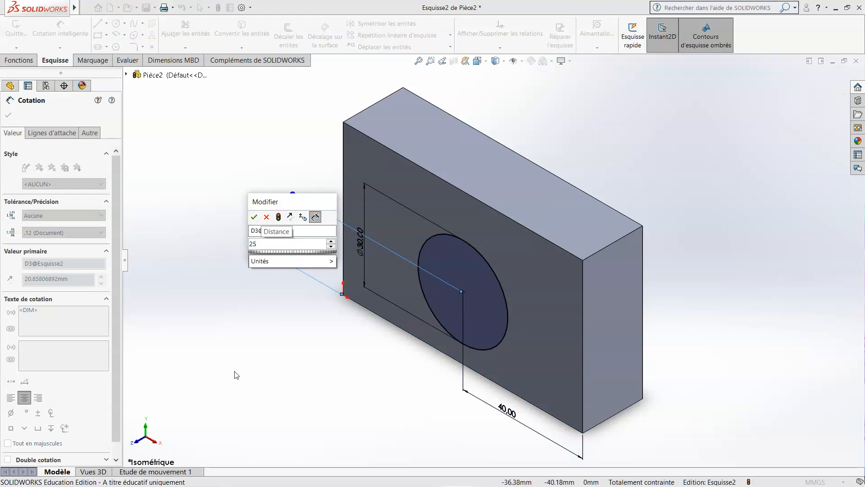
left_click(254, 218)
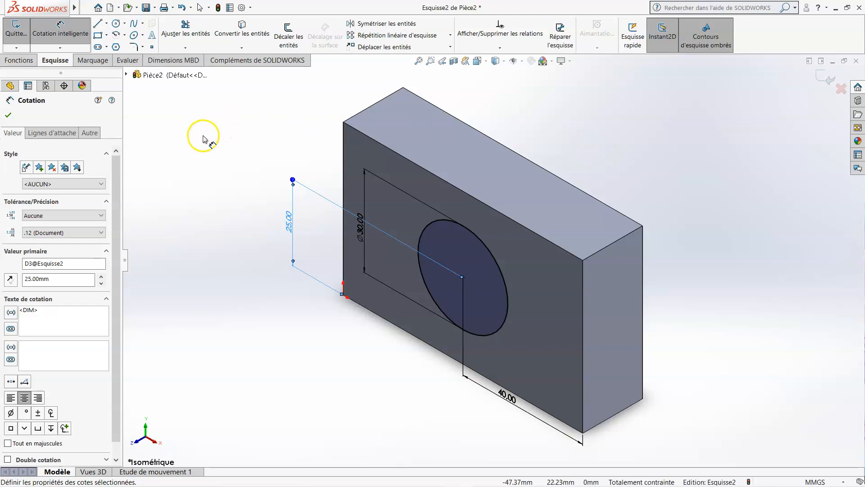
- Extrude the circle outward from the block as a blind boss 5 mm deep, merged with the block
left_click(20, 61)
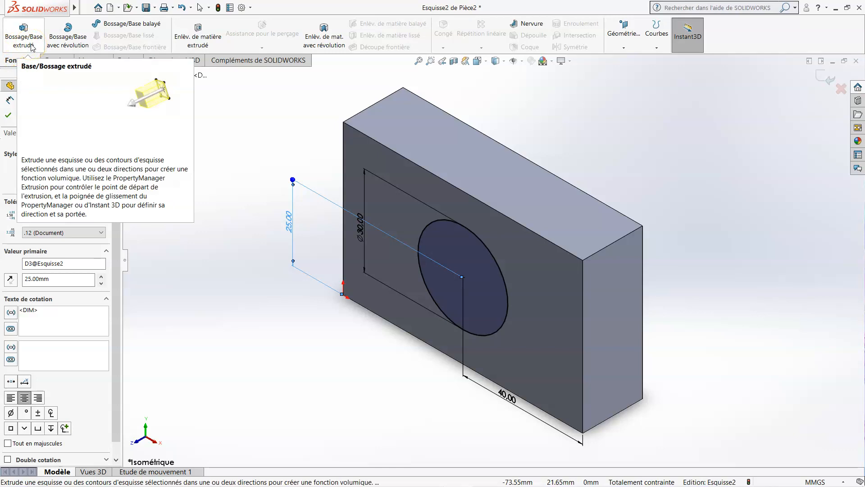
left_click(25, 40)
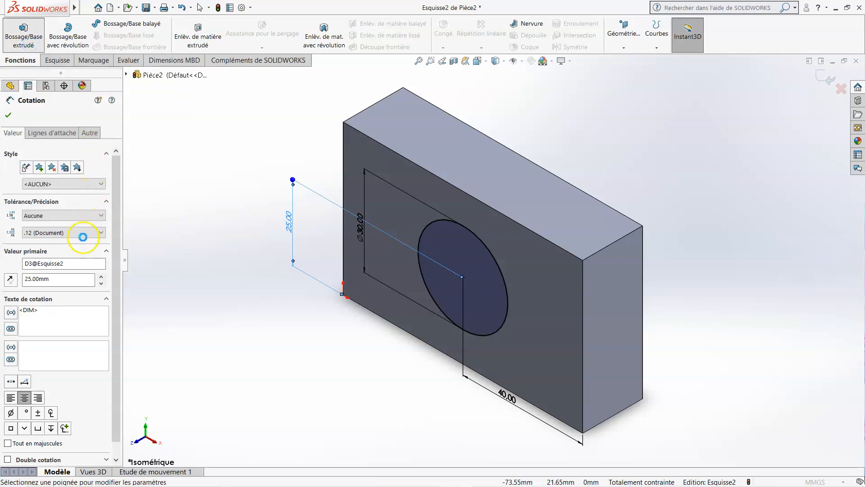
left_click(49, 218)
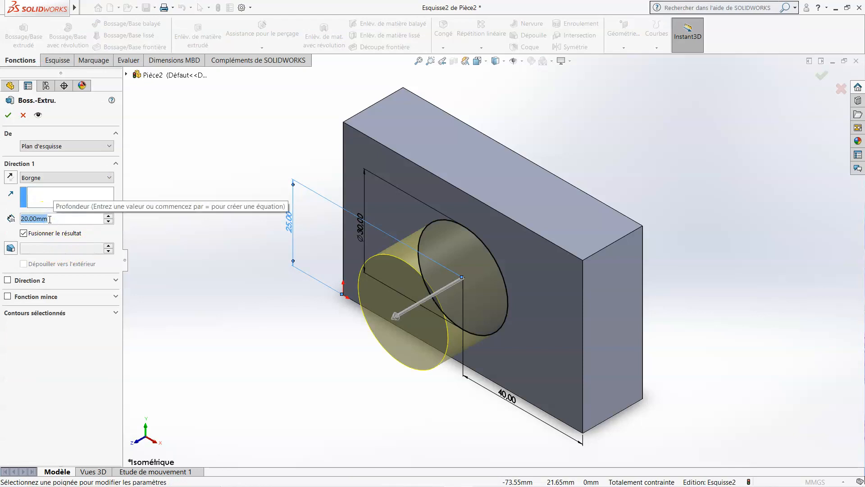
type("5")
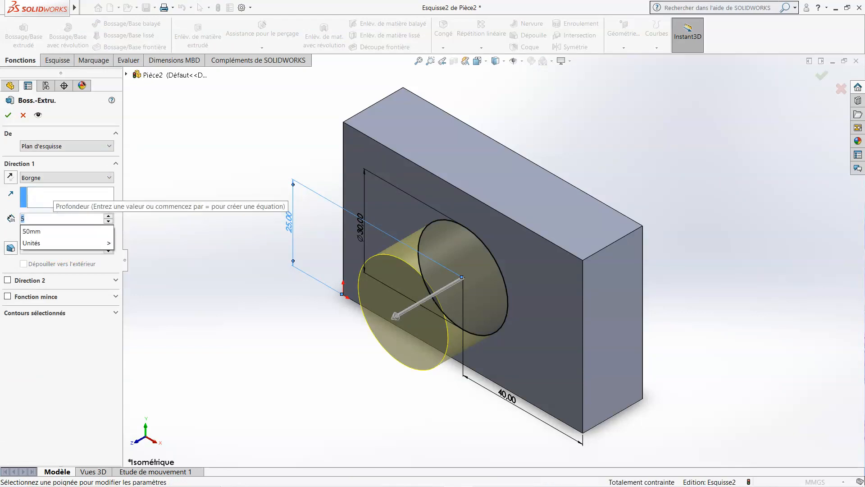
left_click(9, 116)
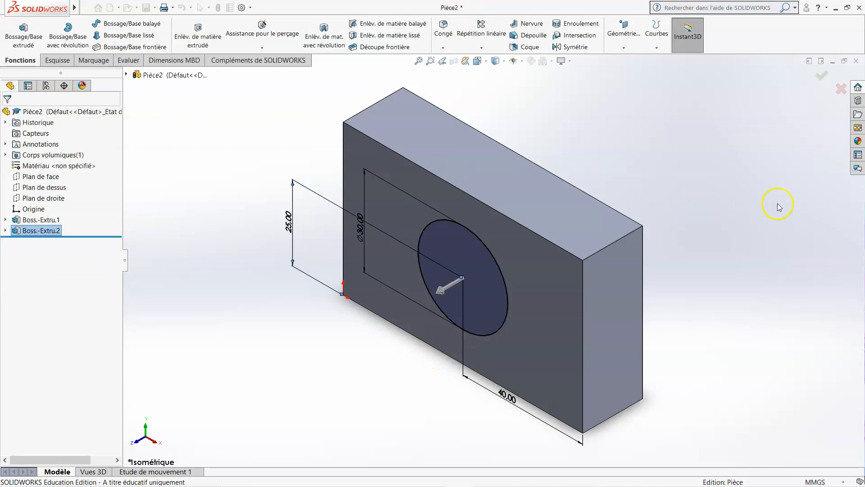
left_click(750, 204)
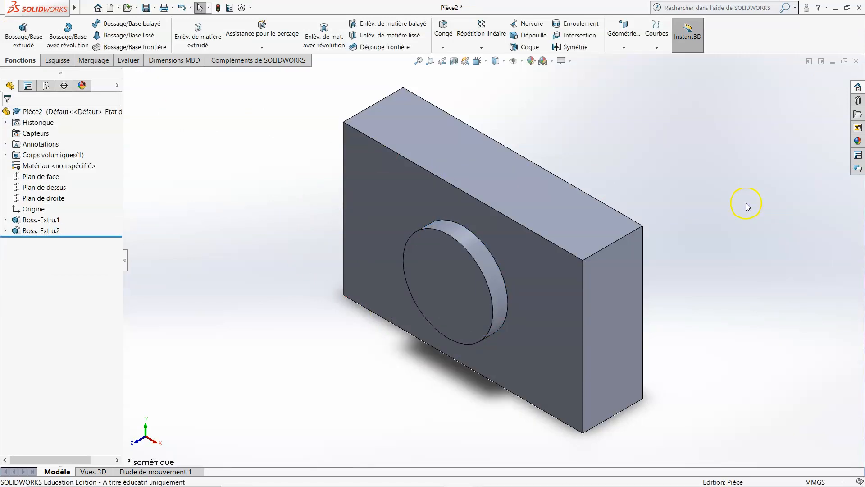
- Rotate the model slightly and display the dimensions of the circular boss to examine them
right_click(647, 115)
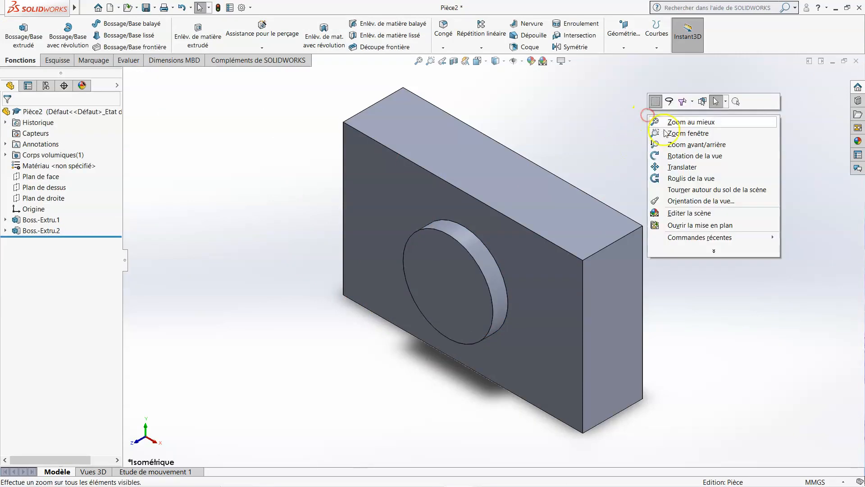
left_click(680, 156)
mouse_move(620, 251)
left_mouse_down()
mouse_move(561, 254)
mouse_move(612, 245)
mouse_move(665, 201)
mouse_move(678, 168)
mouse_move(617, 230)
mouse_move(613, 216)
mouse_move(610, 240)
left_mouse_up()
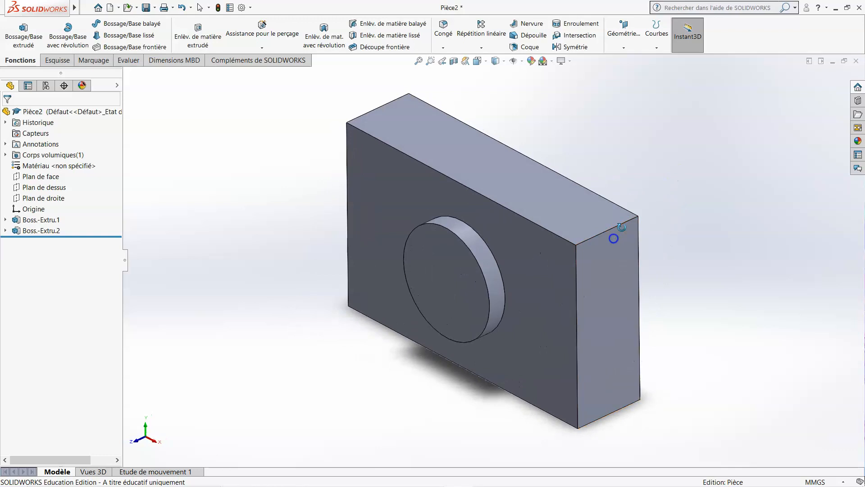
right_click(702, 142)
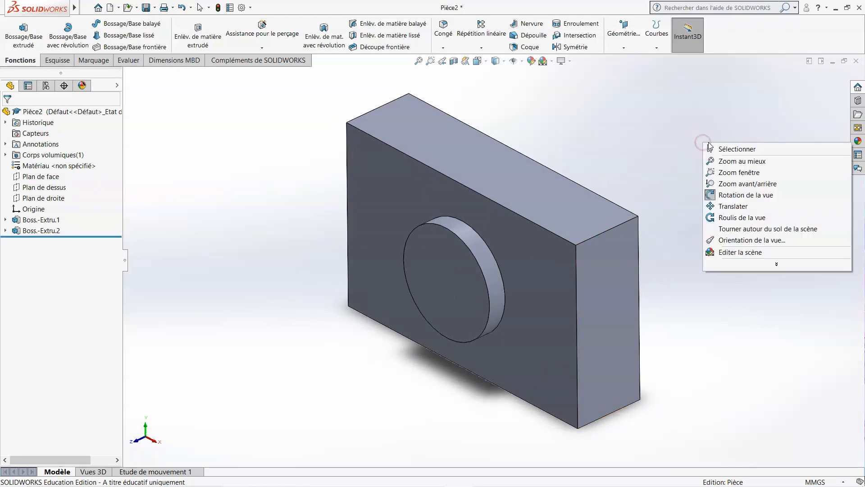
left_click(738, 149)
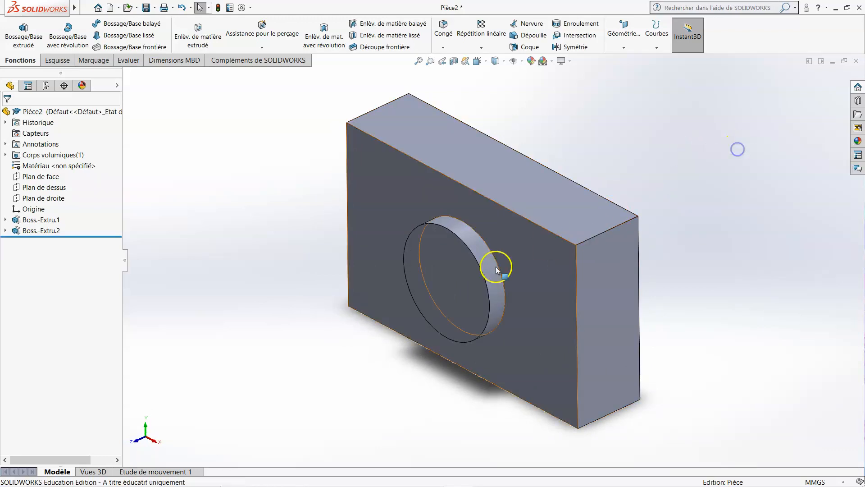
double_click(456, 285)
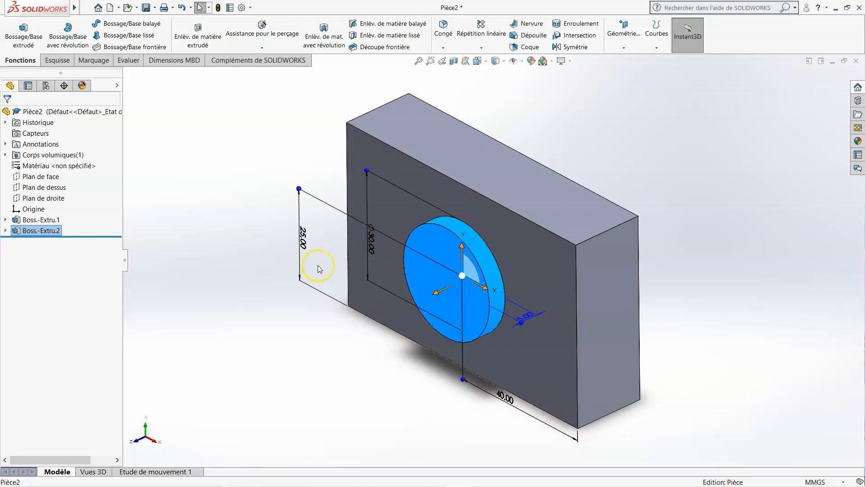
left_click(724, 192)
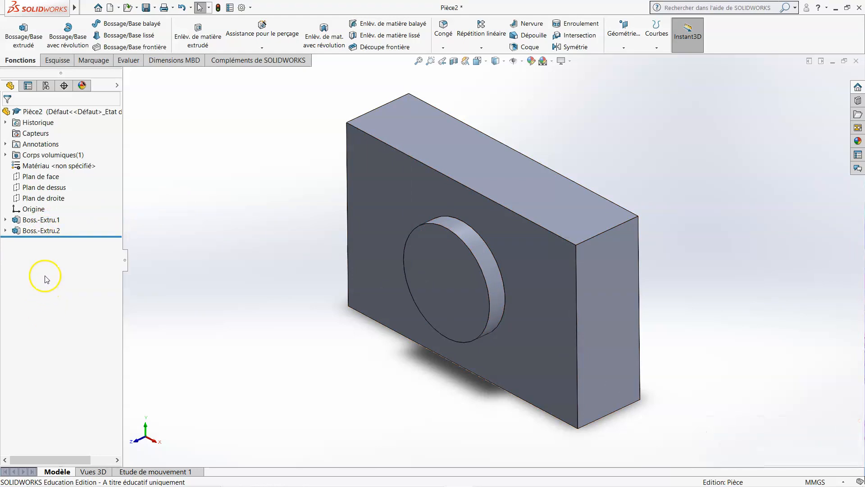
- Expand the block's extrusion in the feature tree and examine its dimensions and underlying sketch
left_click(44, 224)
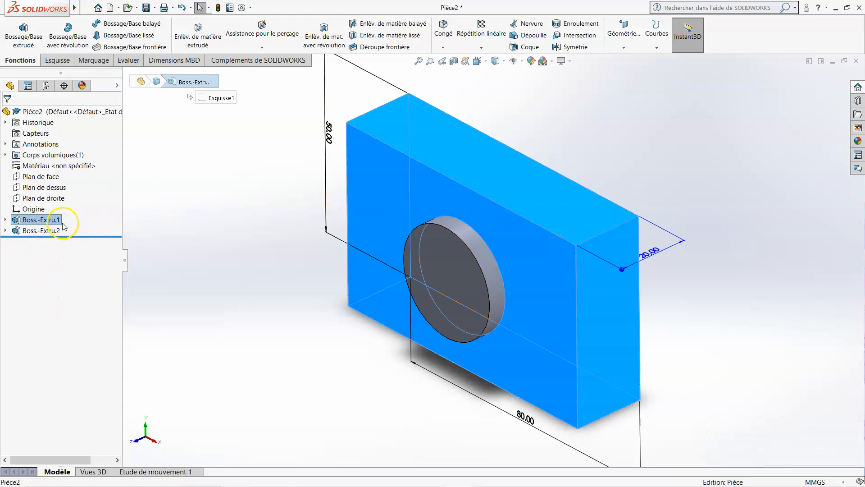
left_click(6, 221)
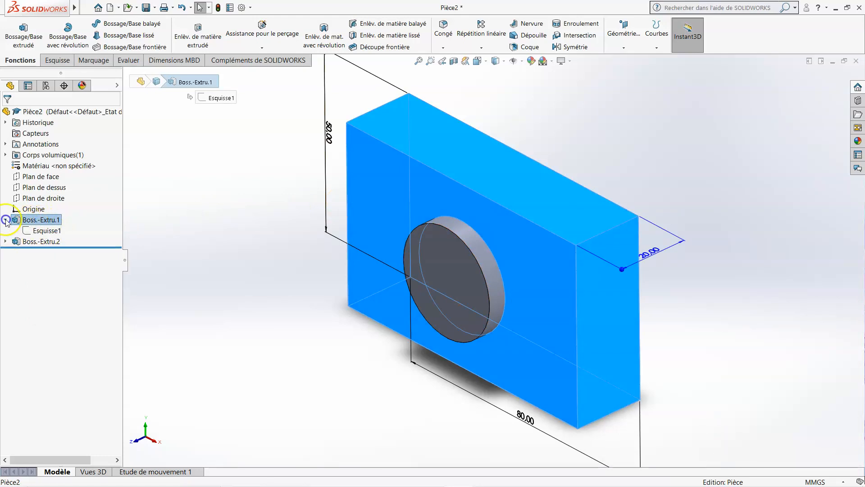
left_click(50, 232)
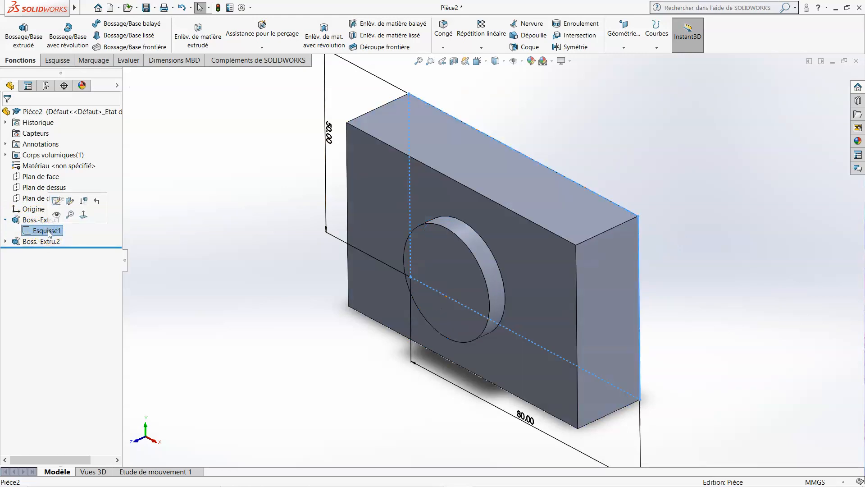
left_click(6, 220)
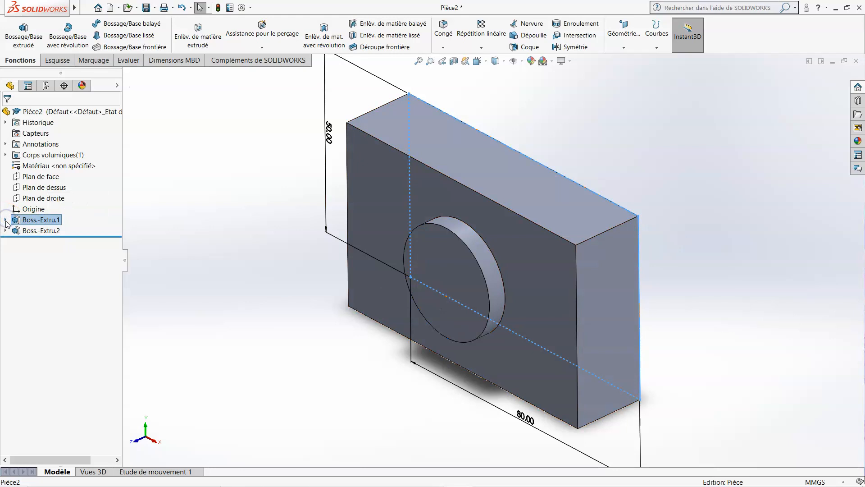
left_click(6, 220)
left_click(208, 232)
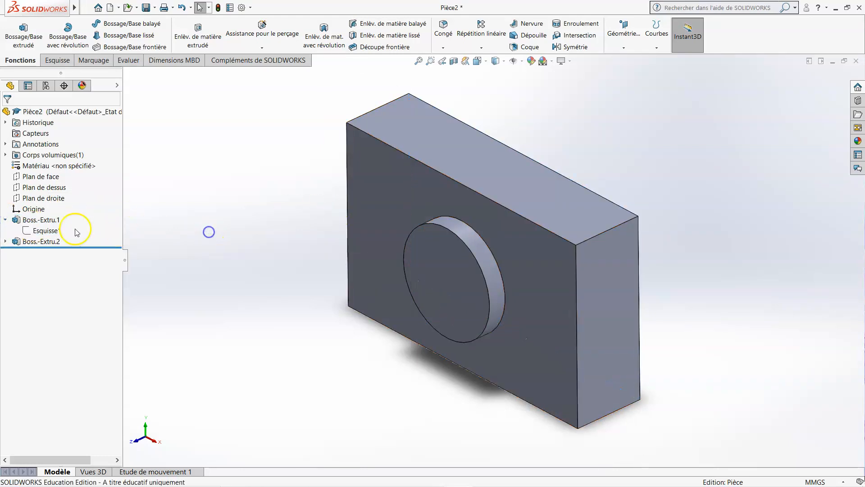
- Compare the dimensions of the block and circular boss extrusions, and expand the boss feature to show its sketch
left_click(41, 220)
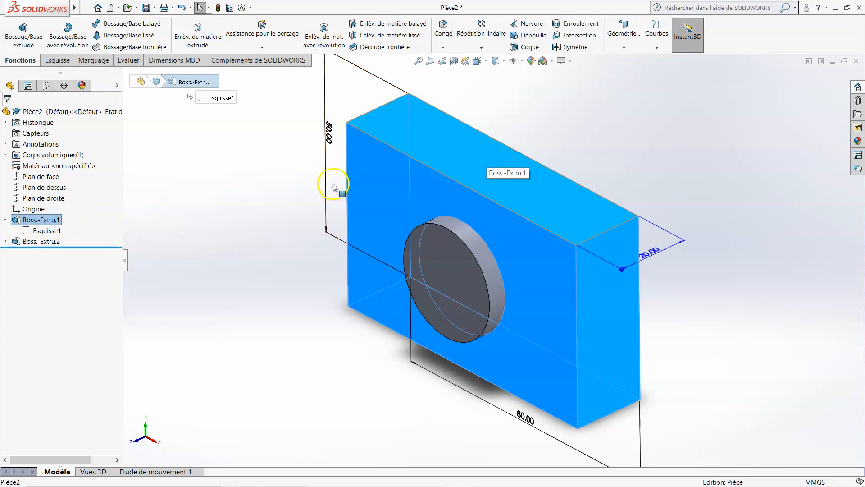
left_click(47, 241)
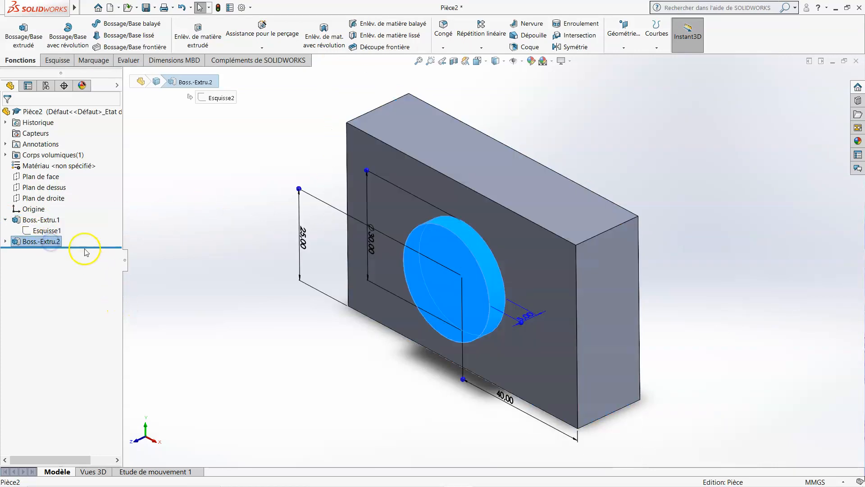
left_click(50, 220)
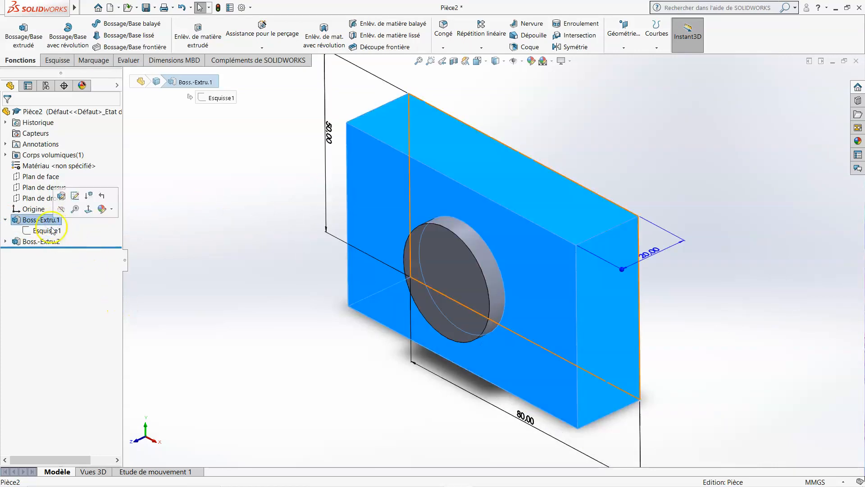
left_click(46, 241)
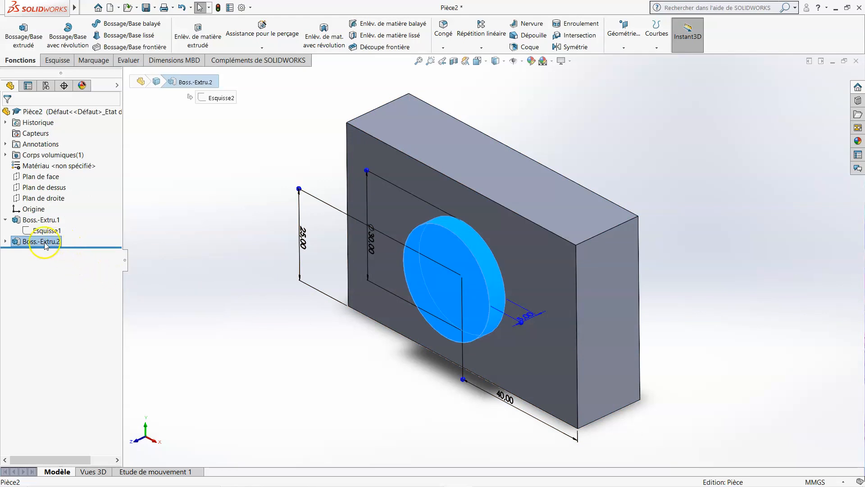
left_click(5, 242)
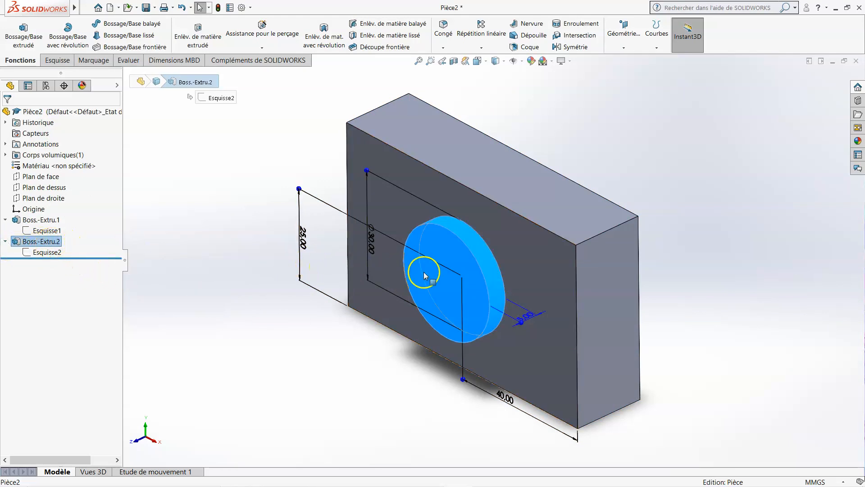
left_click(41, 220)
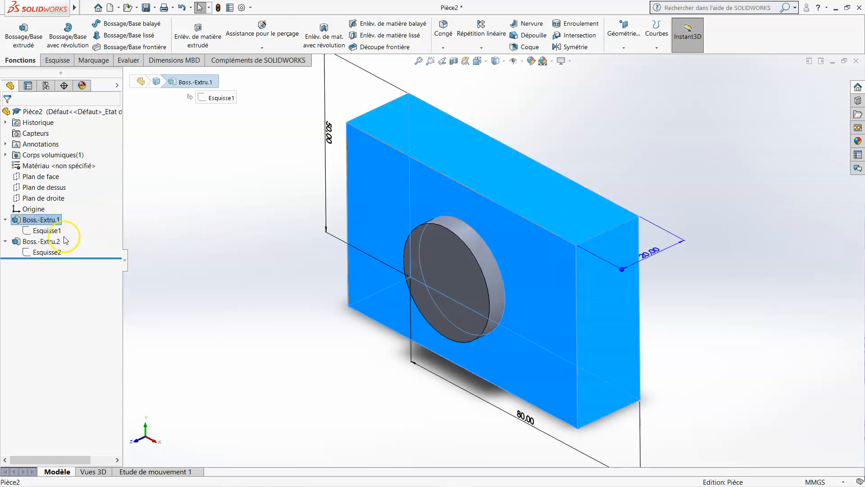
- Open the block's rectangle sketch to examine its geometry, and exit it by rebuilding the part
left_click(51, 230)
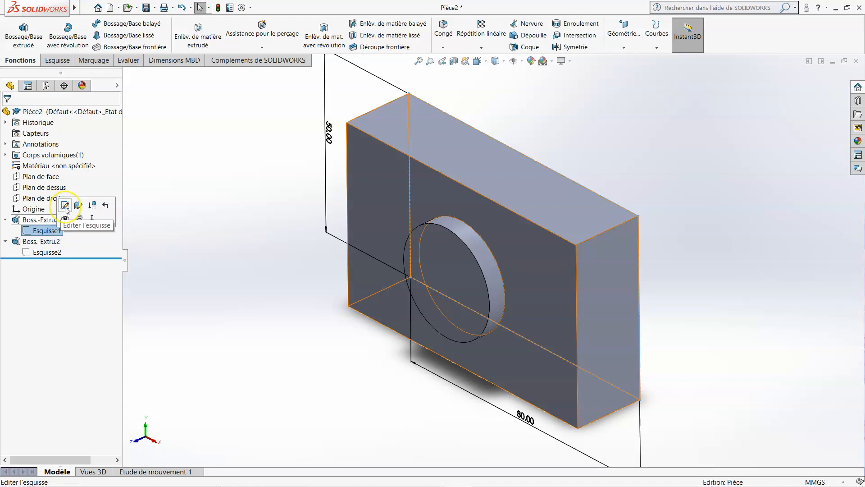
left_click(65, 206)
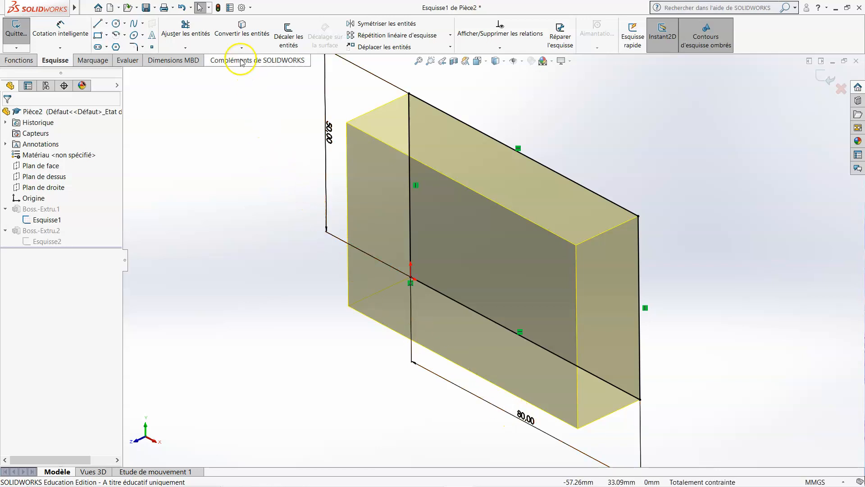
left_click(218, 8)
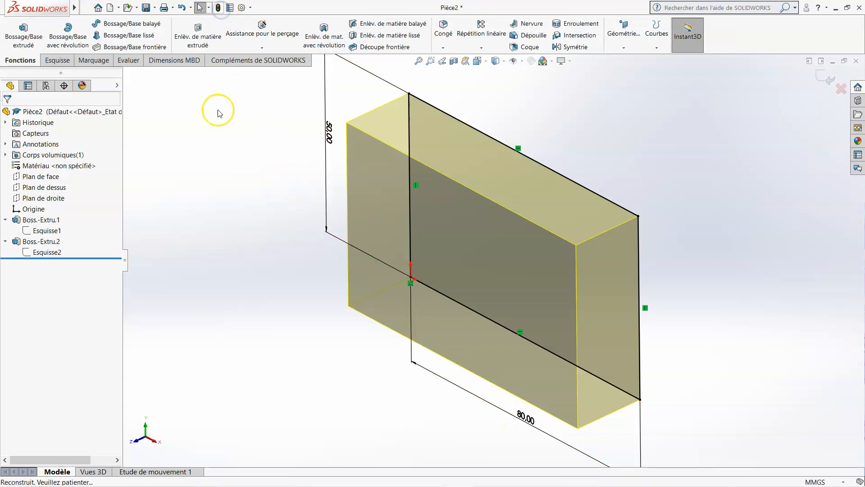
left_click(52, 230)
left_click(59, 228)
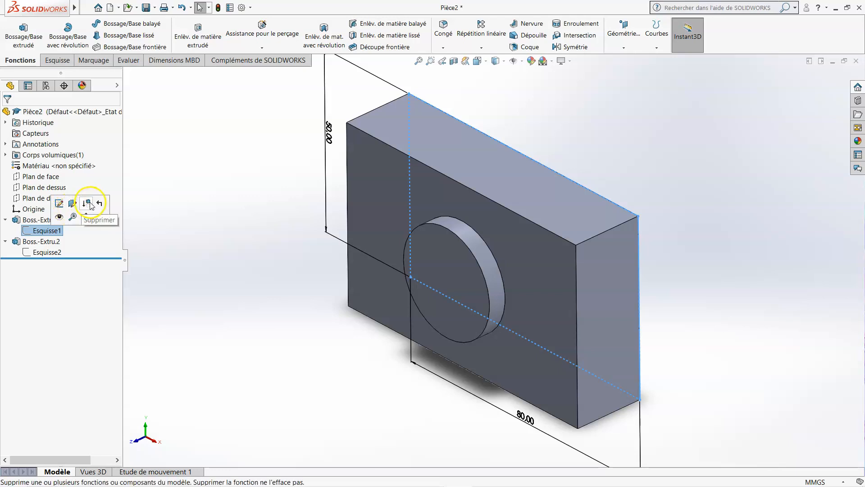
- Edit the block's extrusion feature and set its depth to 50 mm
left_click(41, 220)
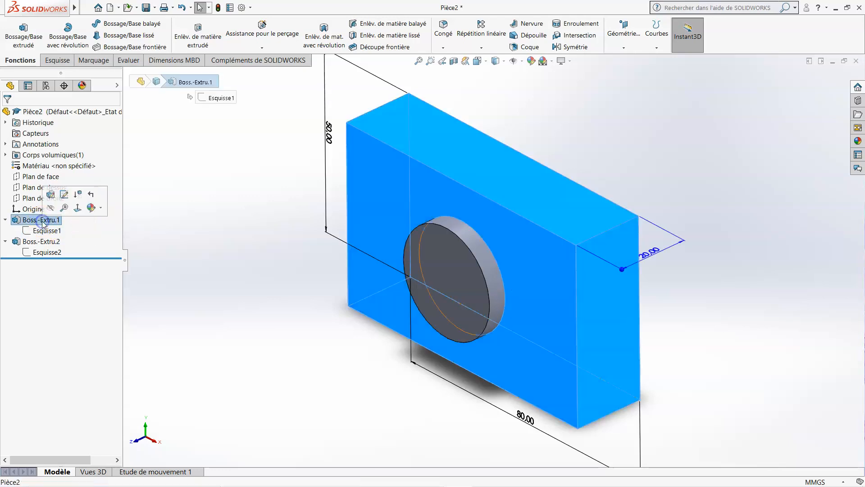
left_click(51, 196)
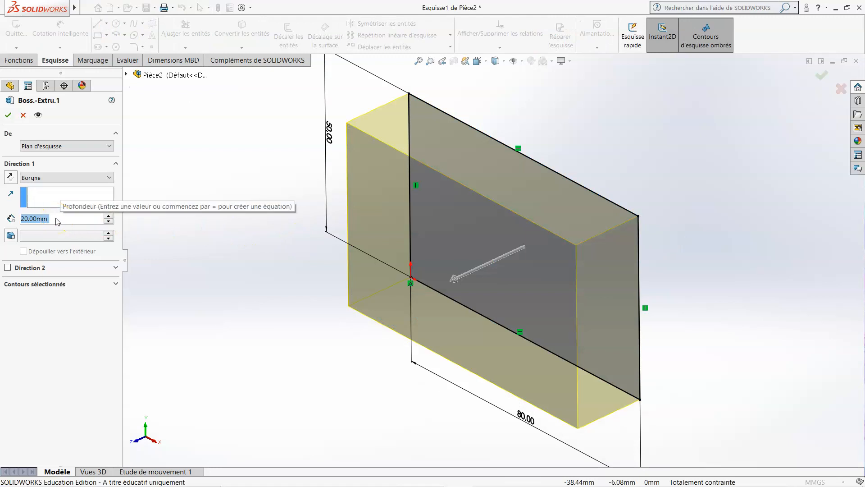
type("50")
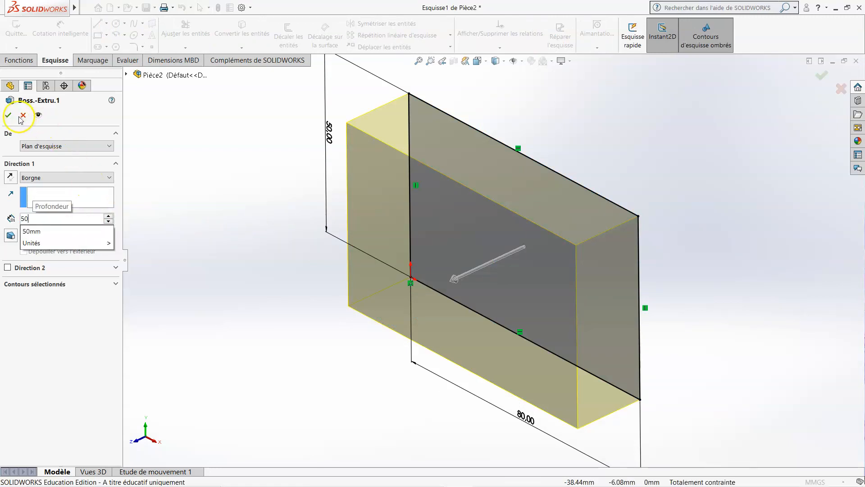
key("Return")
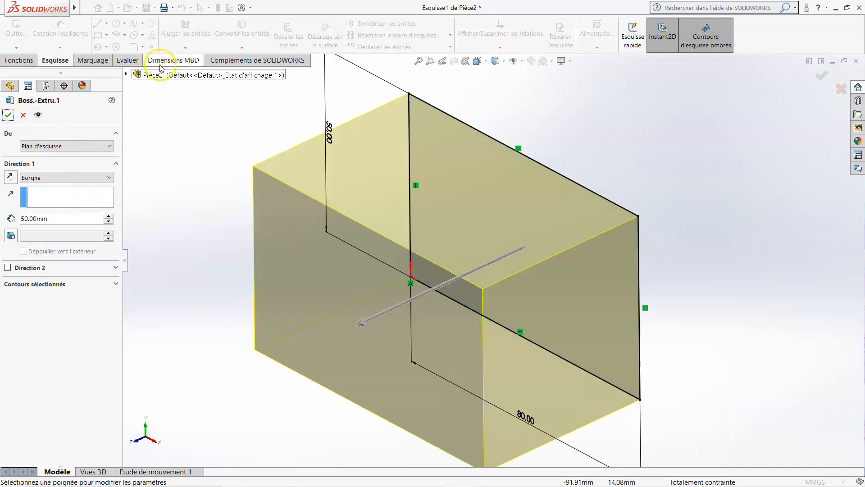
left_click(8, 115)
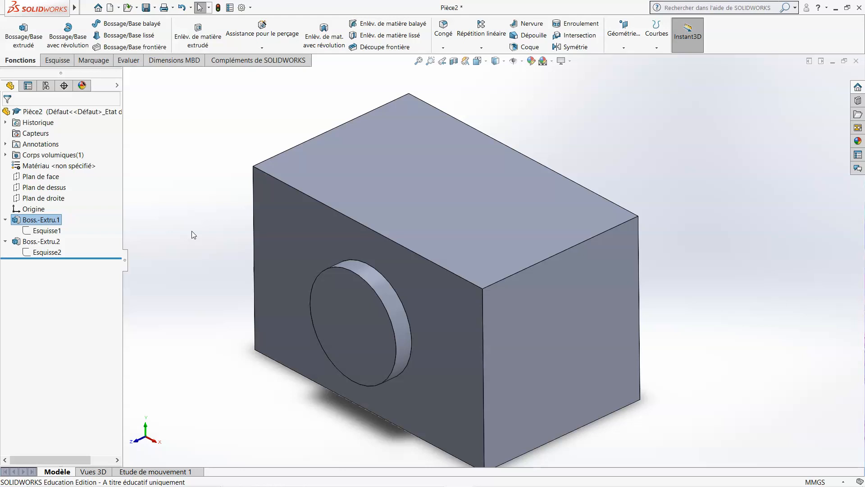
- Set the rectangular block's extrusion depth back to 20 mm
left_click(43, 221)
left_click(42, 221)
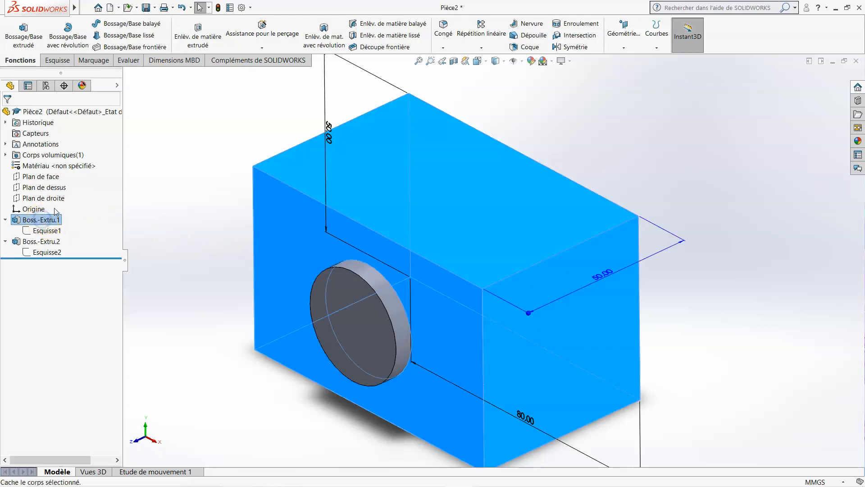
left_click(143, 235)
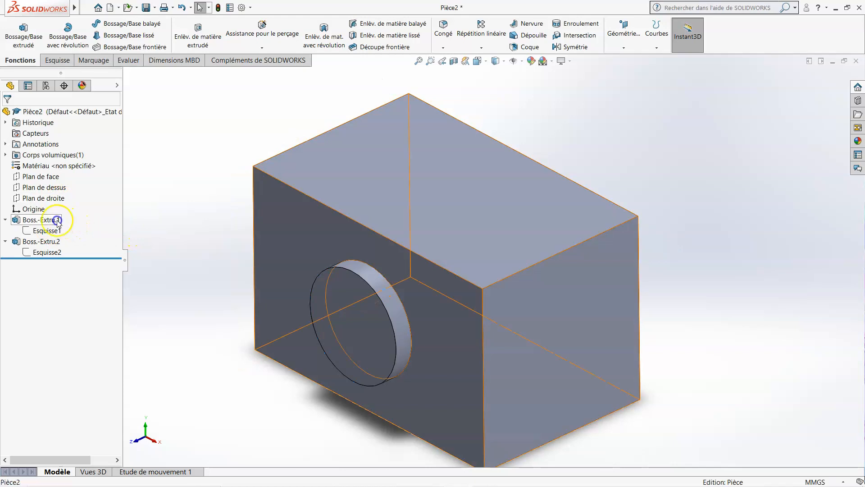
left_click(45, 220)
left_click(66, 195)
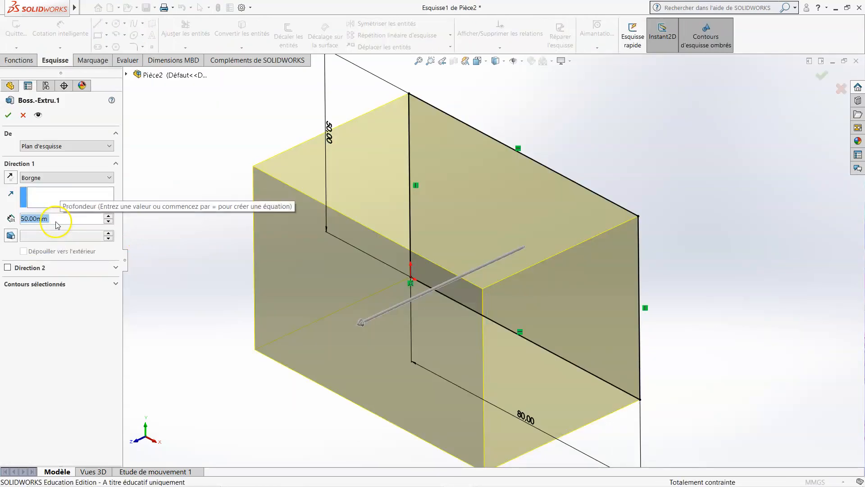
type("20")
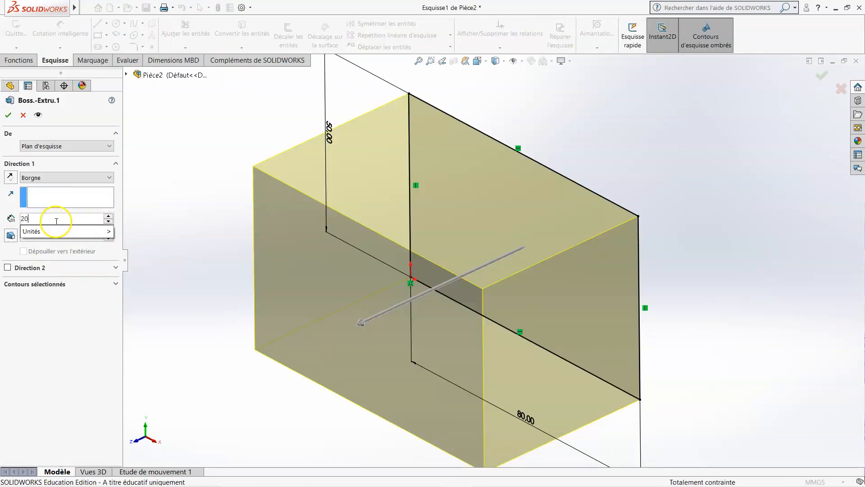
left_click(8, 115)
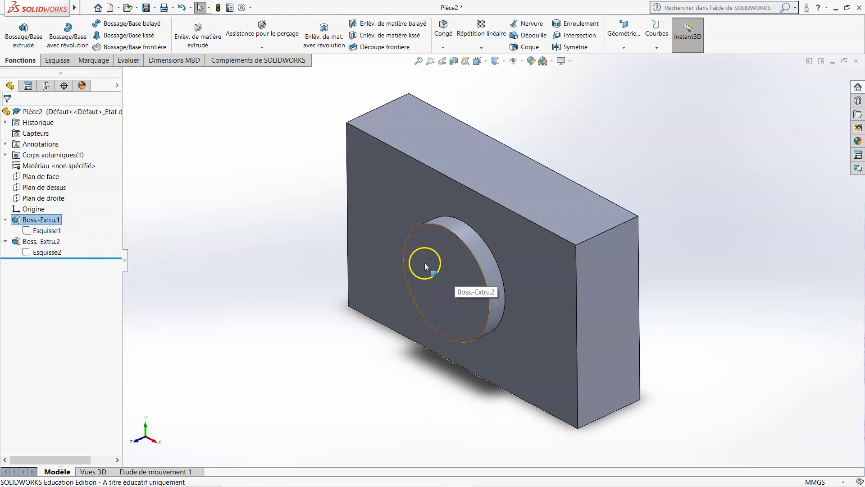
- Edit the circular boss's extrusion feature and set its depth to 20 mm
left_click(50, 244)
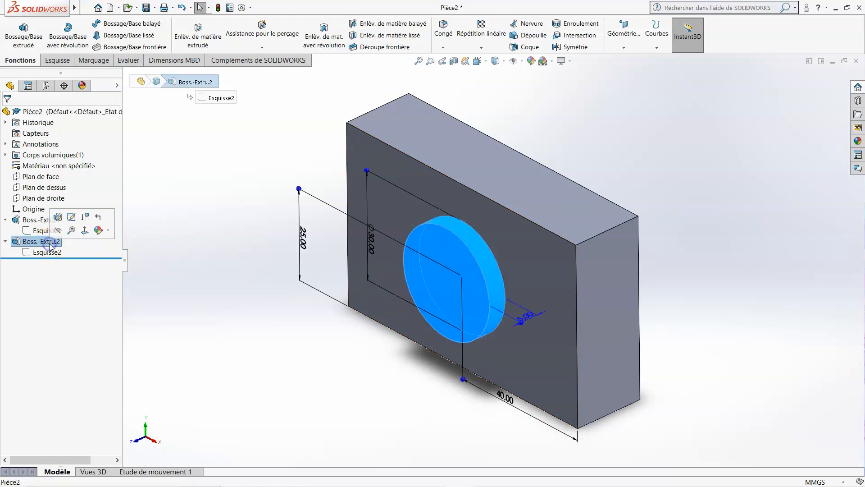
left_click(58, 218)
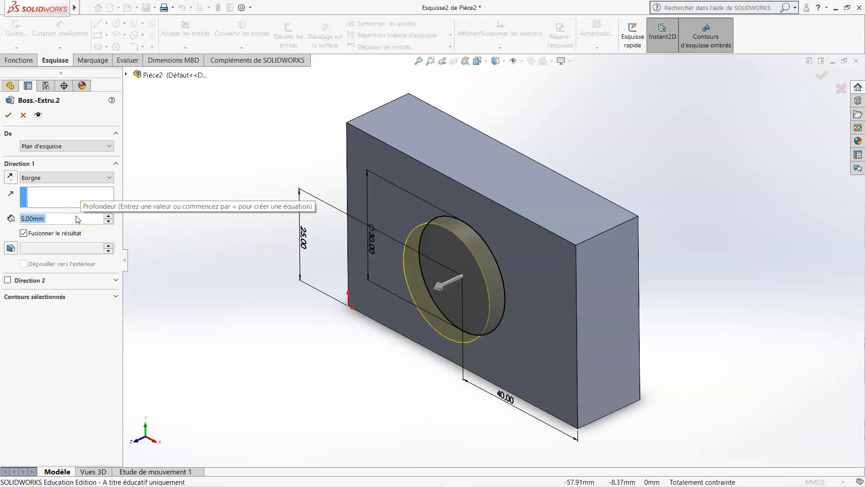
type("20")
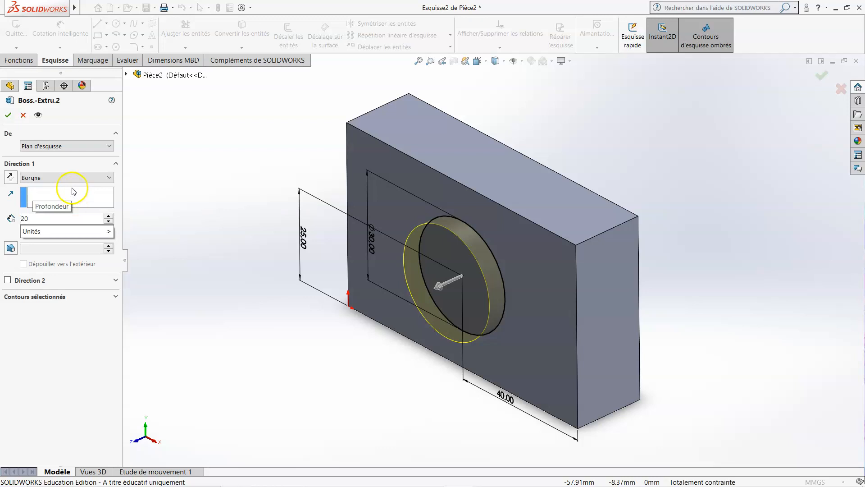
left_click(12, 118)
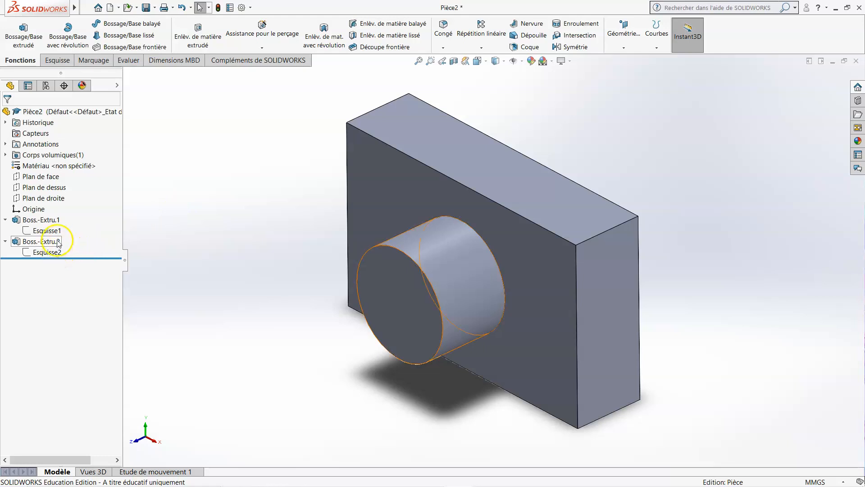
- Set the circular boss's extrusion depth back to 5 mm
left_click(43, 241)
left_click(67, 216)
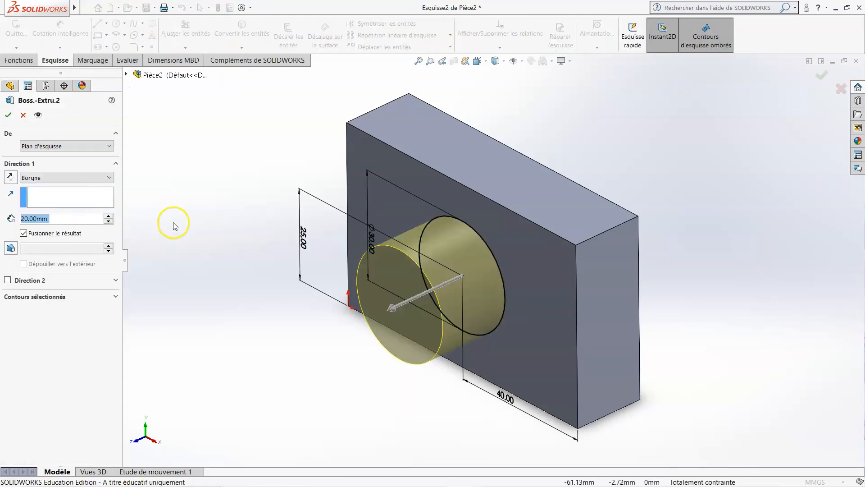
type("5")
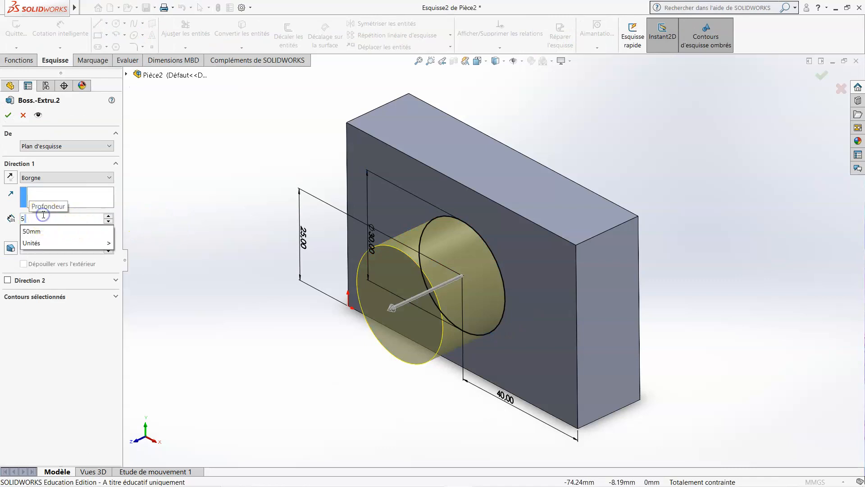
left_click(11, 114)
left_click(11, 114)
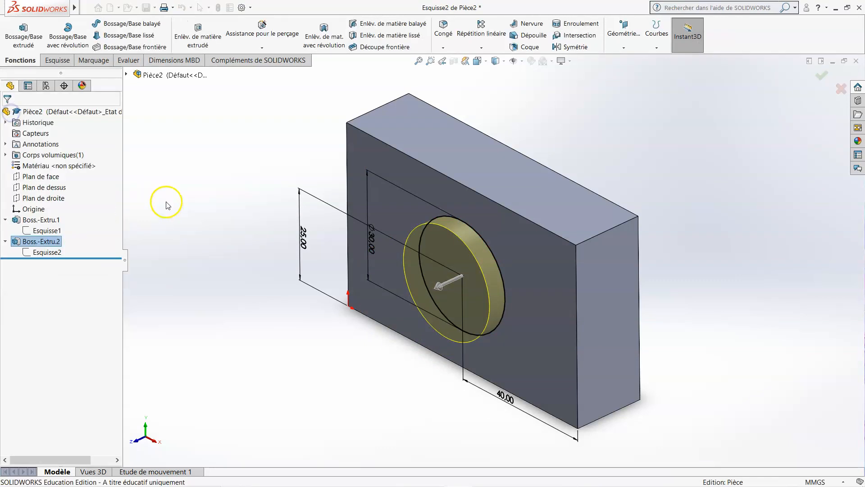
left_click(47, 252)
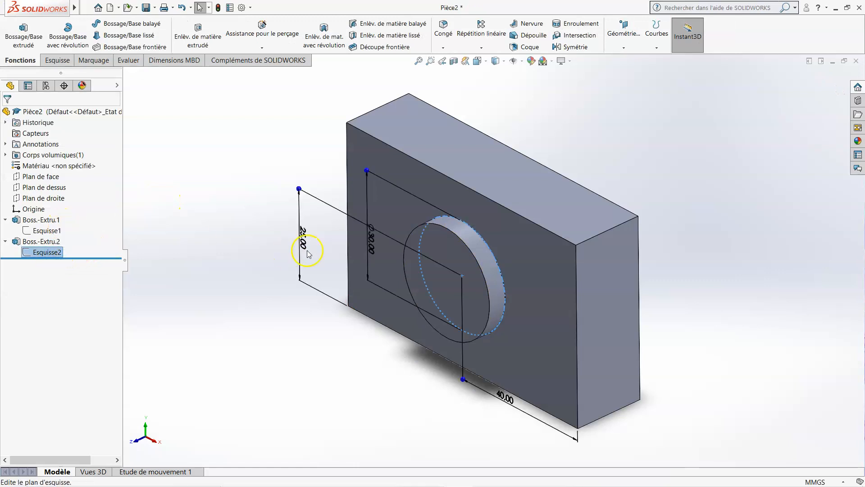
left_click(46, 252)
left_click(80, 282)
left_click(216, 263)
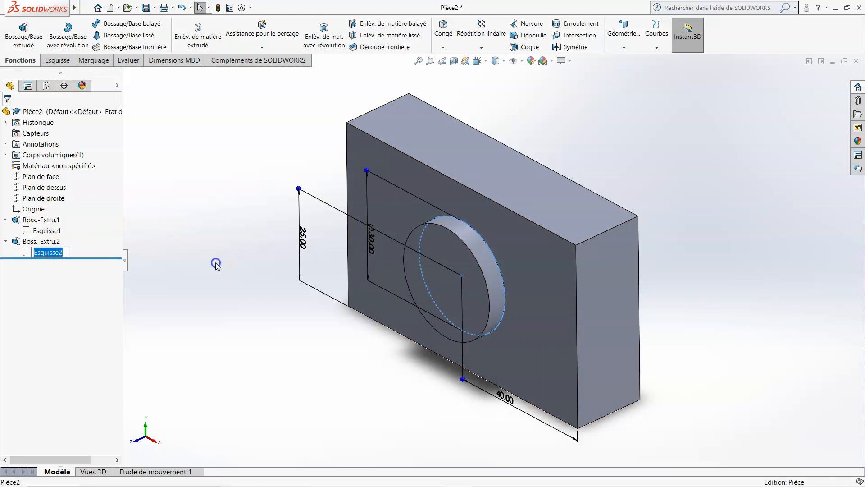
- Edit the circular boss's sketch and move the circle's diameter dimension clear of the block, beyond the 25 mm height dimension
left_click(56, 252)
left_click(66, 227)
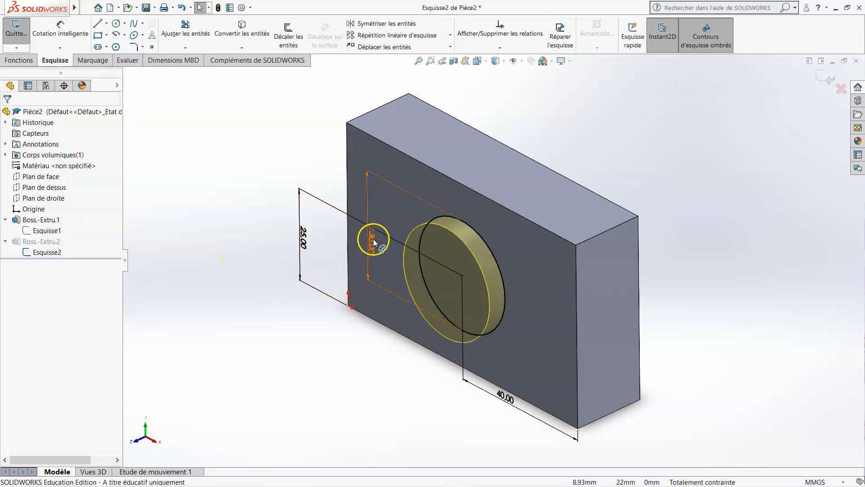
left_click_drag(372, 241, 262, 202)
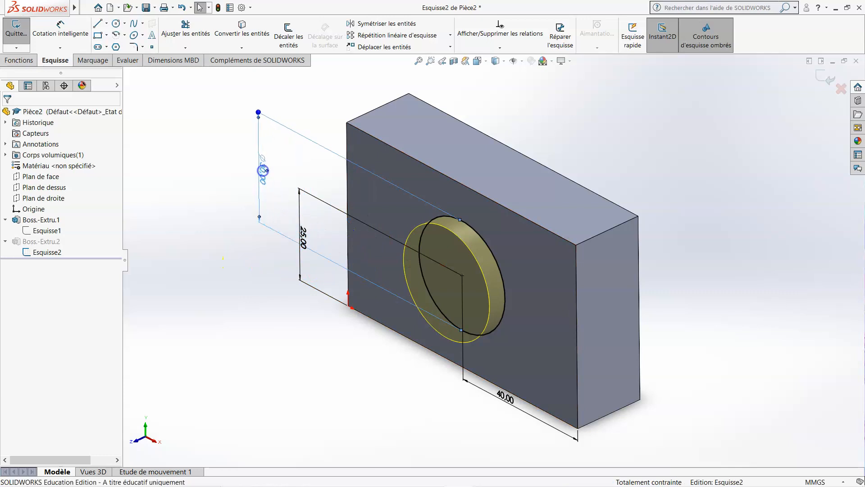
- Set the boss circle's diameter to 10 mm and rebuild the part
left_click(266, 182)
double_click(262, 174)
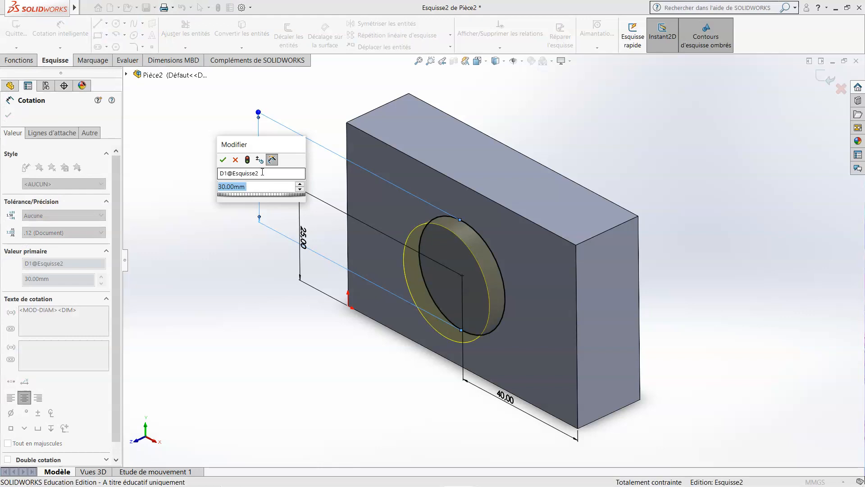
type("10")
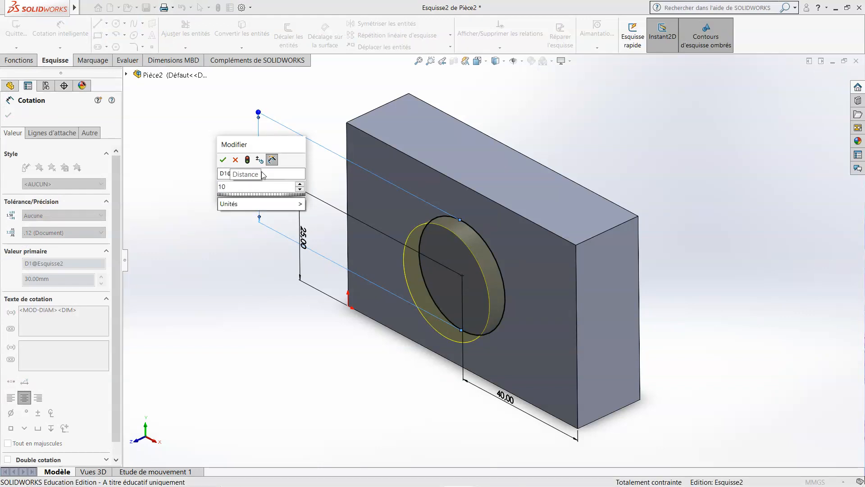
left_click(223, 160)
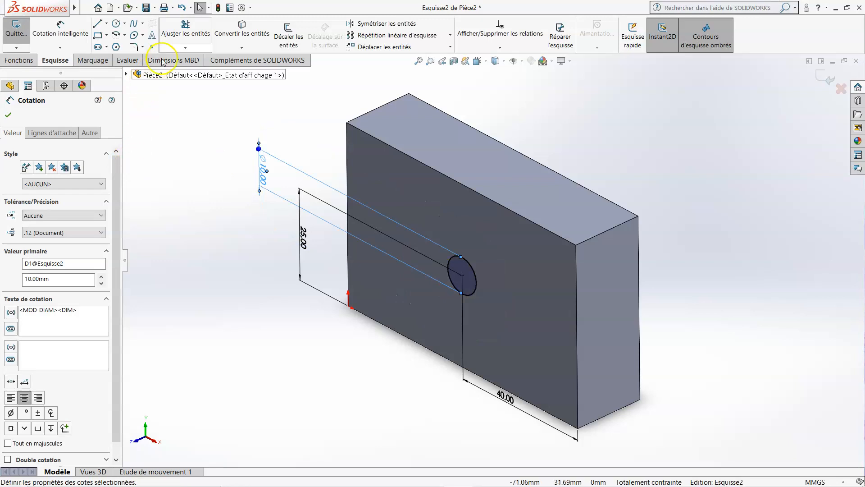
left_click(219, 10)
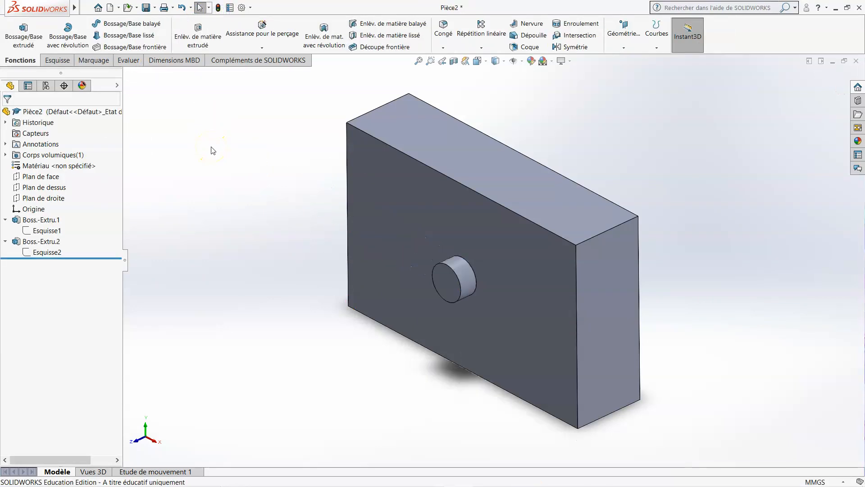
- Edit the boss's sketch again, set the circle's diameter back to 30 mm, and rebuild the part
left_click(48, 252)
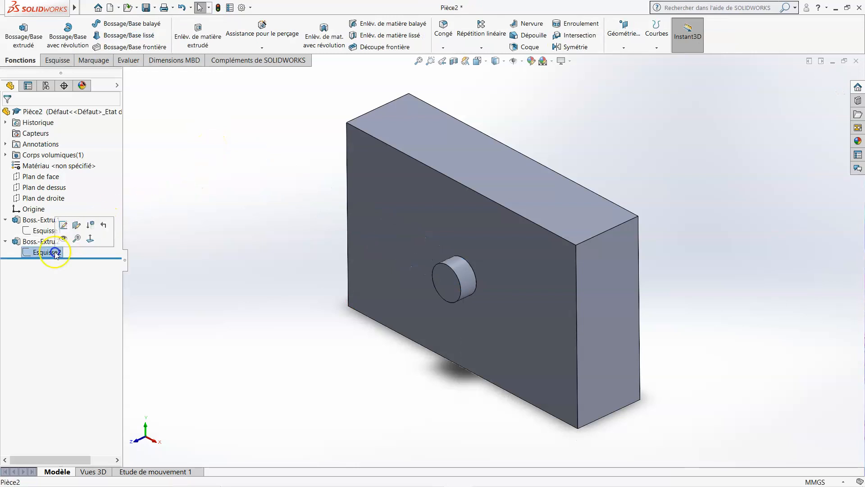
left_click(66, 229)
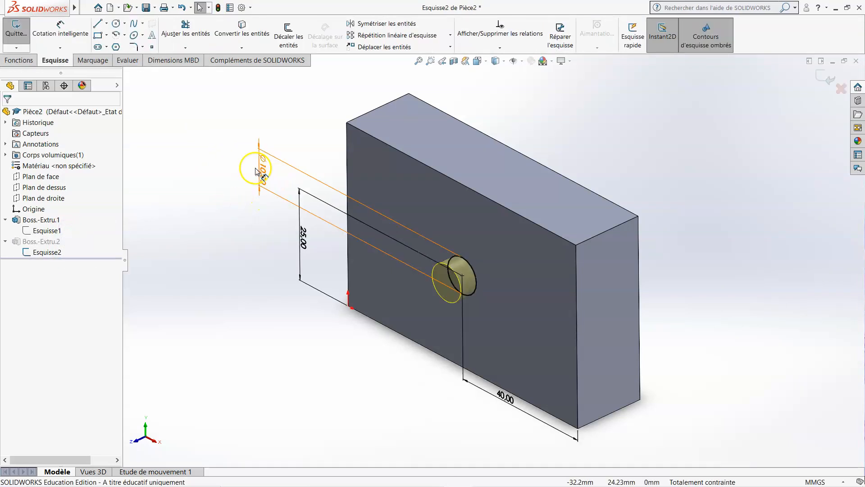
left_click(262, 173)
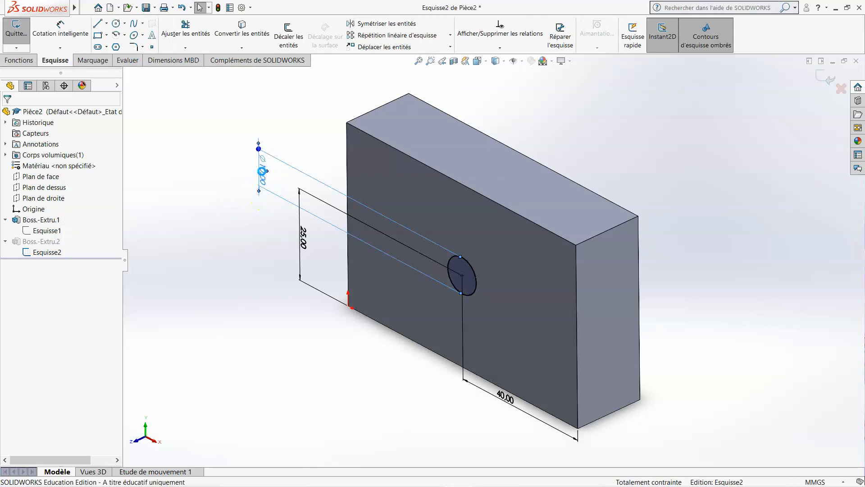
double_click(262, 171)
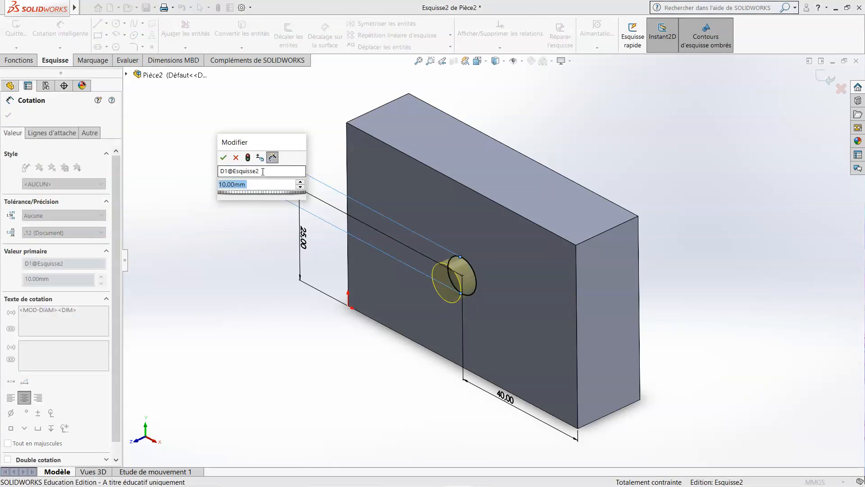
type("30")
left_click(223, 158)
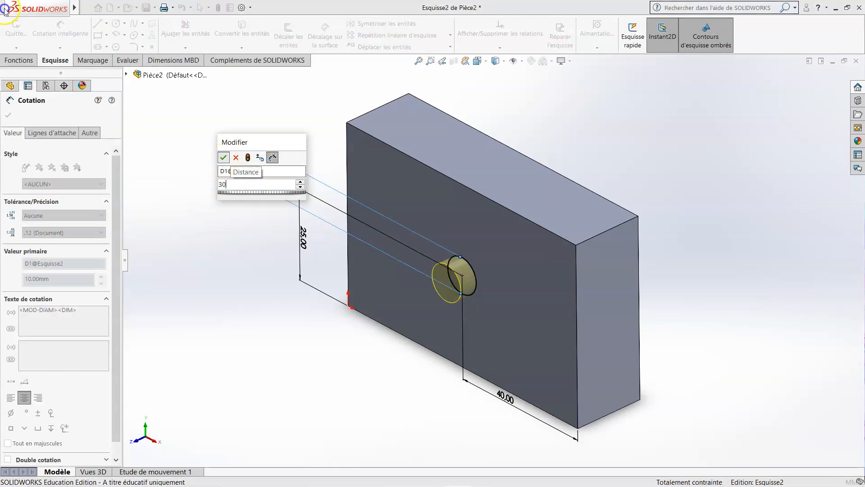
left_click(216, 181)
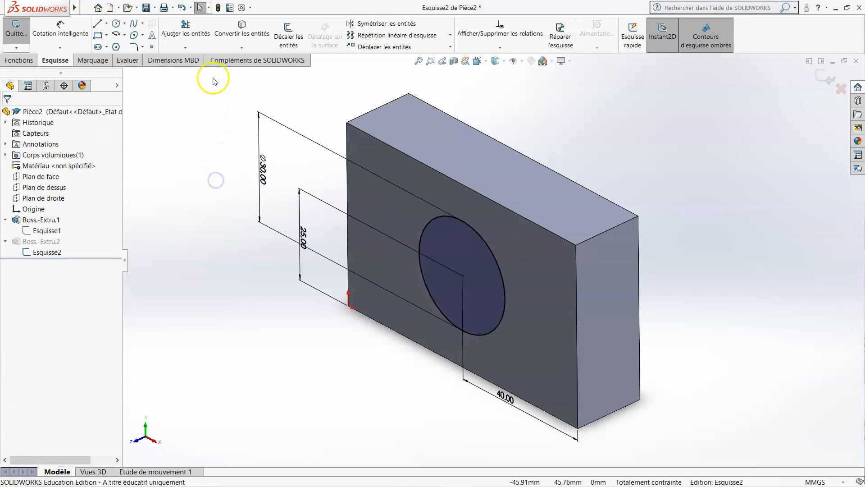
left_click(218, 7)
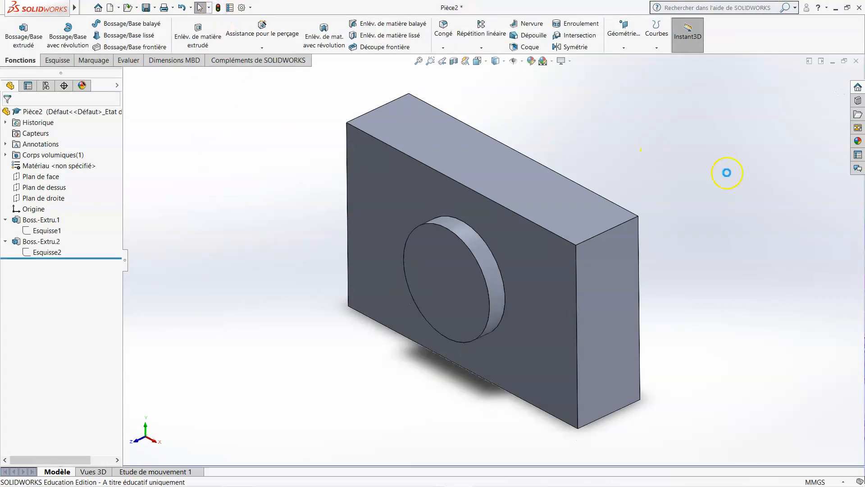